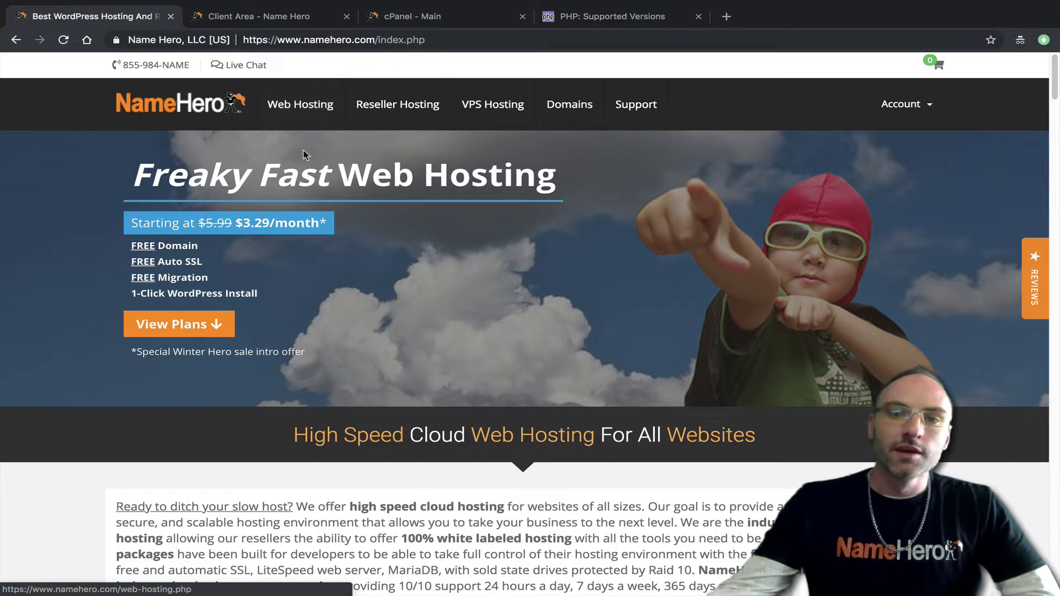
- Open the details of the Plus Cloud hosting package for keydiets.com from the client area's Cloud Web Hosting services
{"action": "mouse_move", "coordinate": [897, 115]}
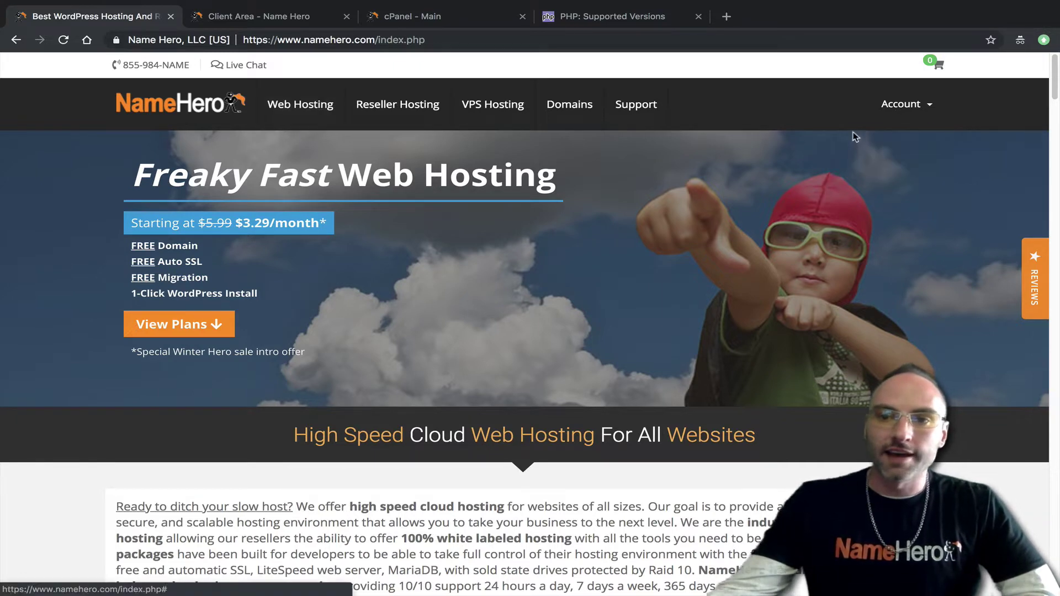
{"action": "left_click", "coordinate": [288, 17]}
{"action": "left_click", "coordinate": [194, 110]}
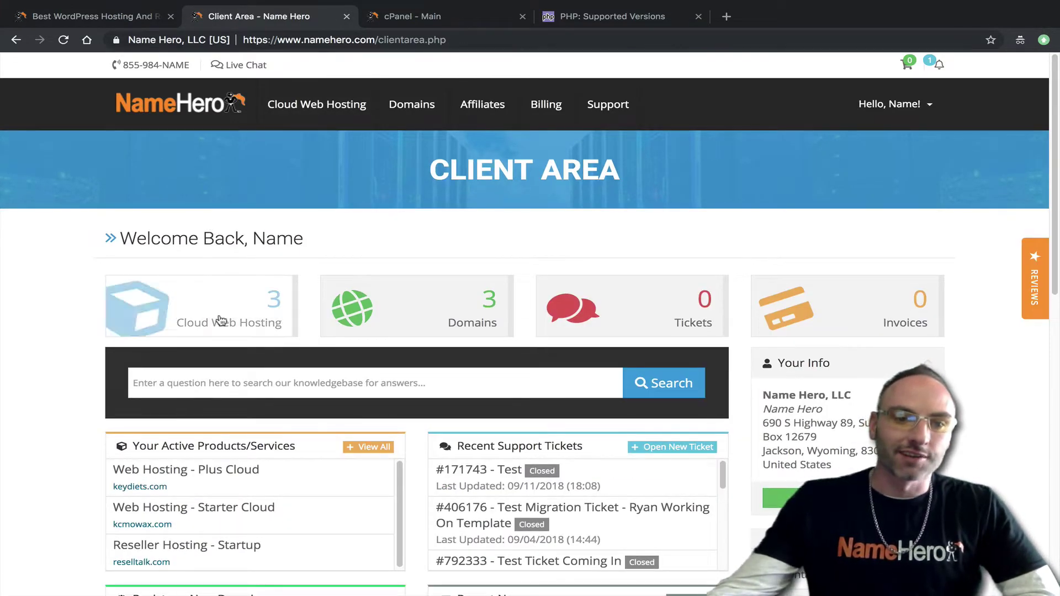
{"action": "left_click", "coordinate": [219, 320]}
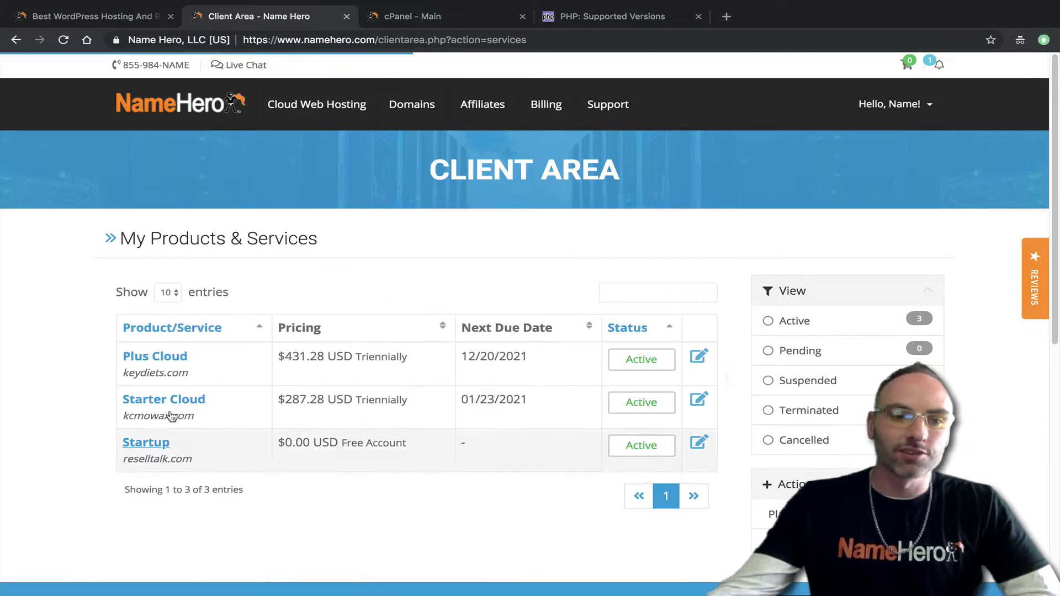
{"action": "left_click", "coordinate": [160, 358]}
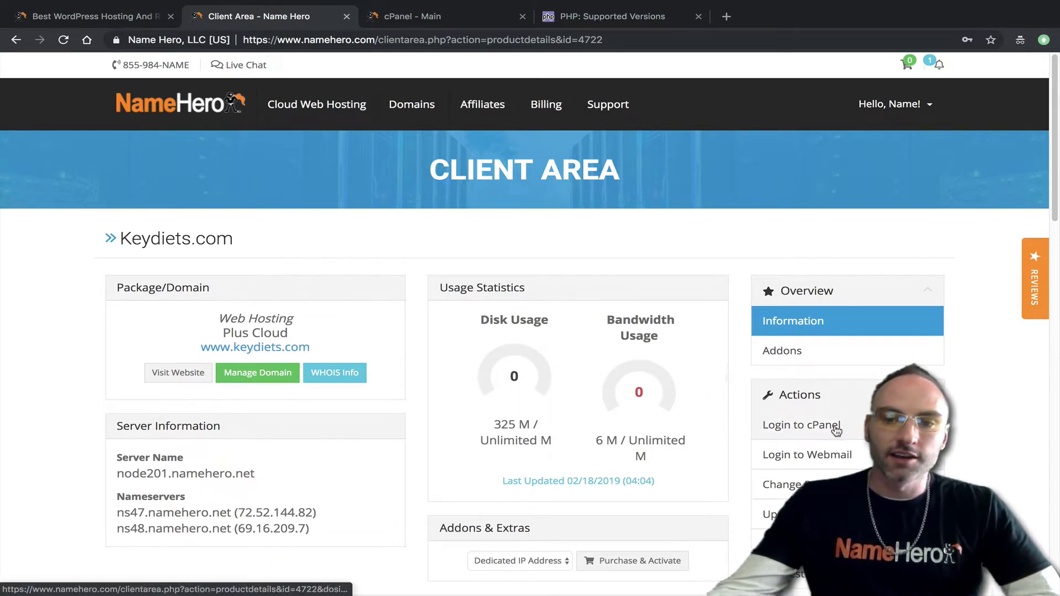
- Switch to cPanel, search its functions for "php" and open MultiPHP Manager
{"action": "left_click", "coordinate": [459, 17]}
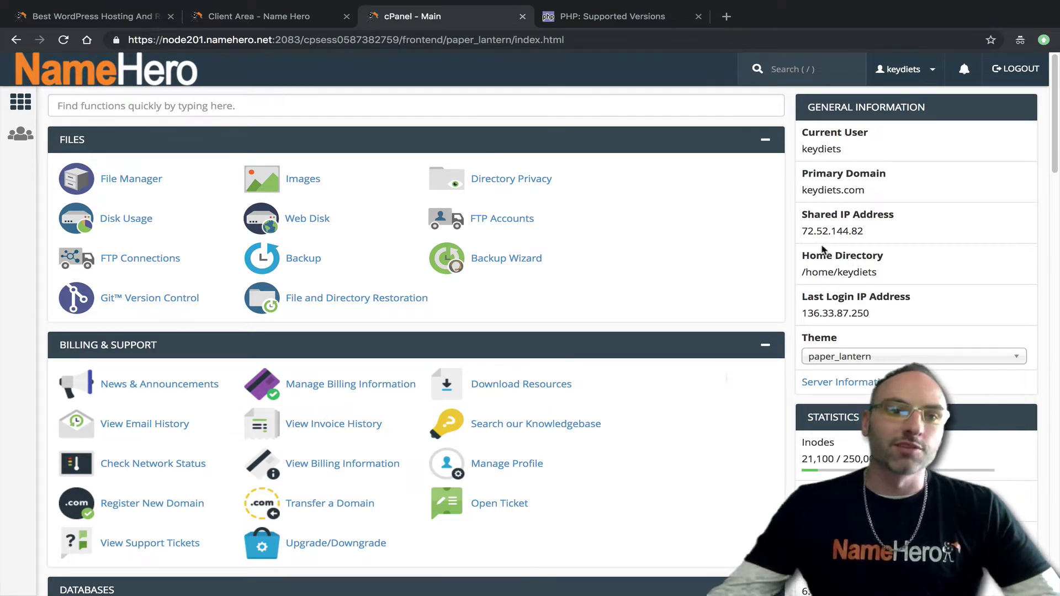
{"action": "left_click", "coordinate": [232, 106]}
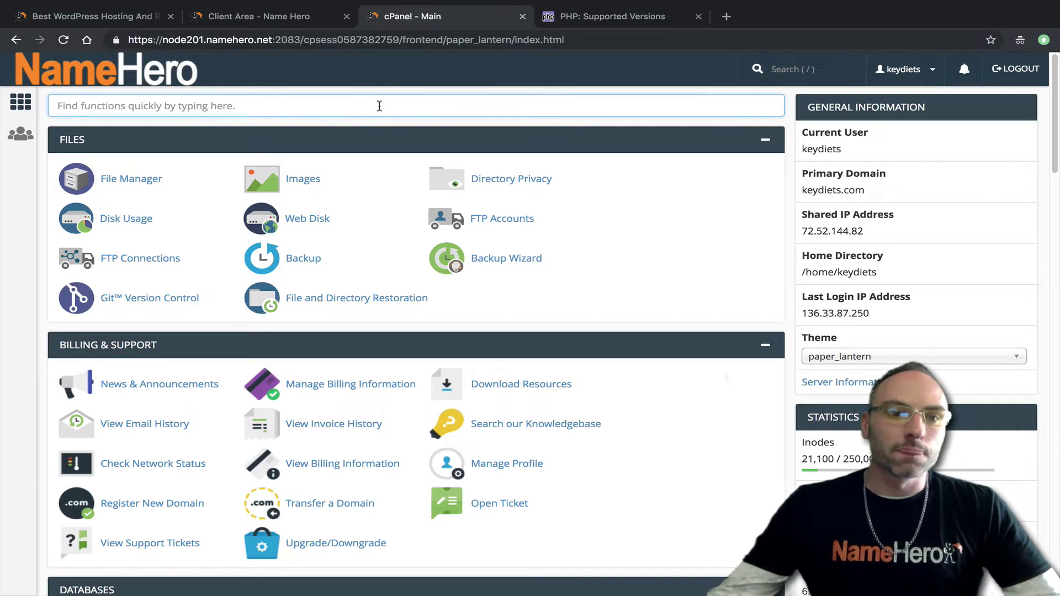
{"action": "type", "text": "php"}
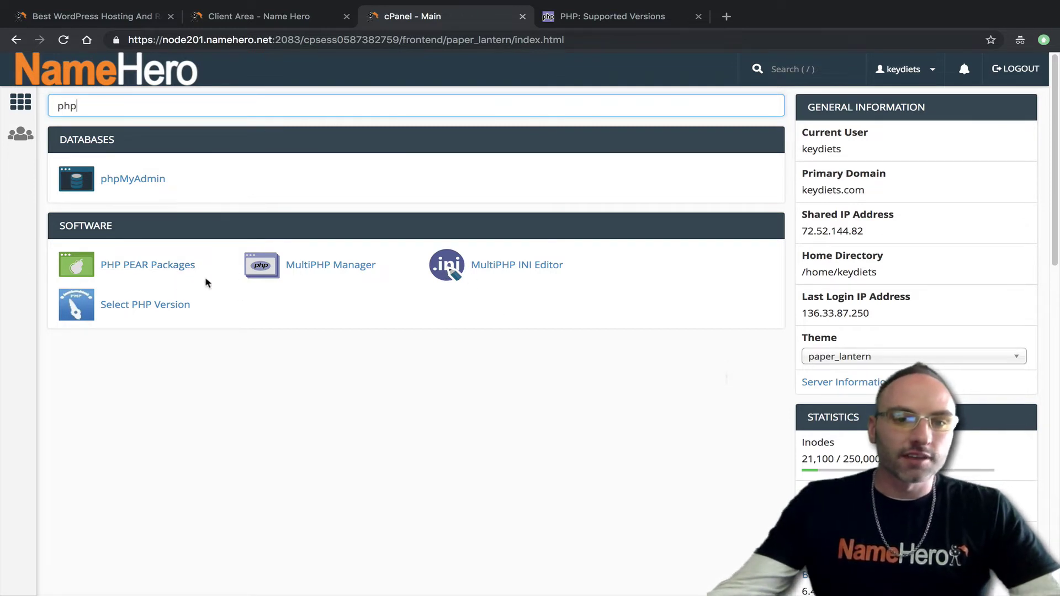
{"action": "left_click", "coordinate": [332, 266]}
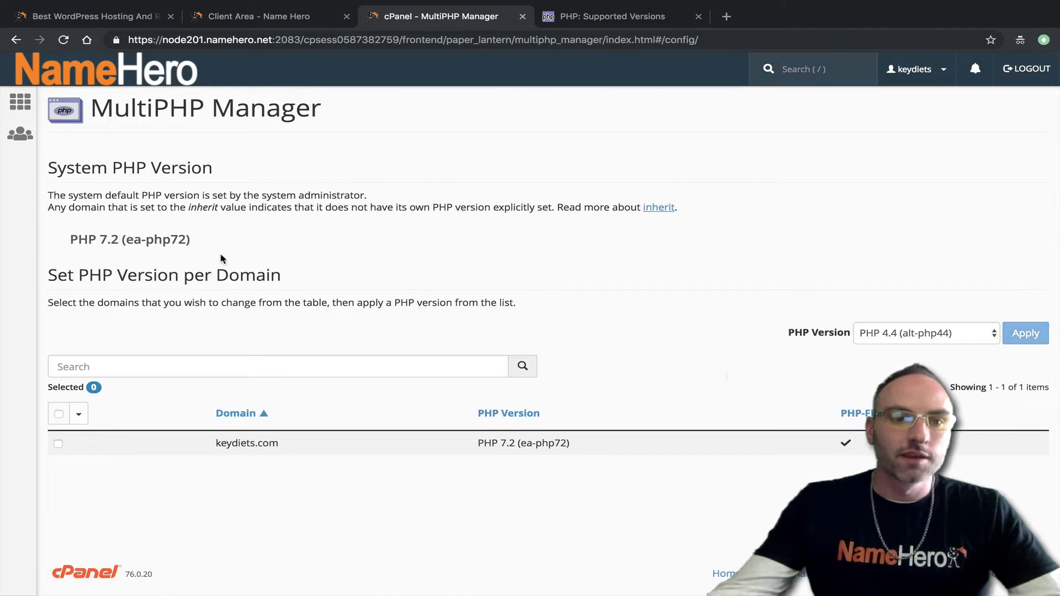
- Examine the system default PHP version in MultiPHP Manager
{"action": "left_click_drag", "start_coordinate": [49, 165], "coordinate": [225, 166]}
{"action": "left_click", "coordinate": [227, 167]}
{"action": "left_click_drag", "start_coordinate": [215, 243], "coordinate": [59, 230]}
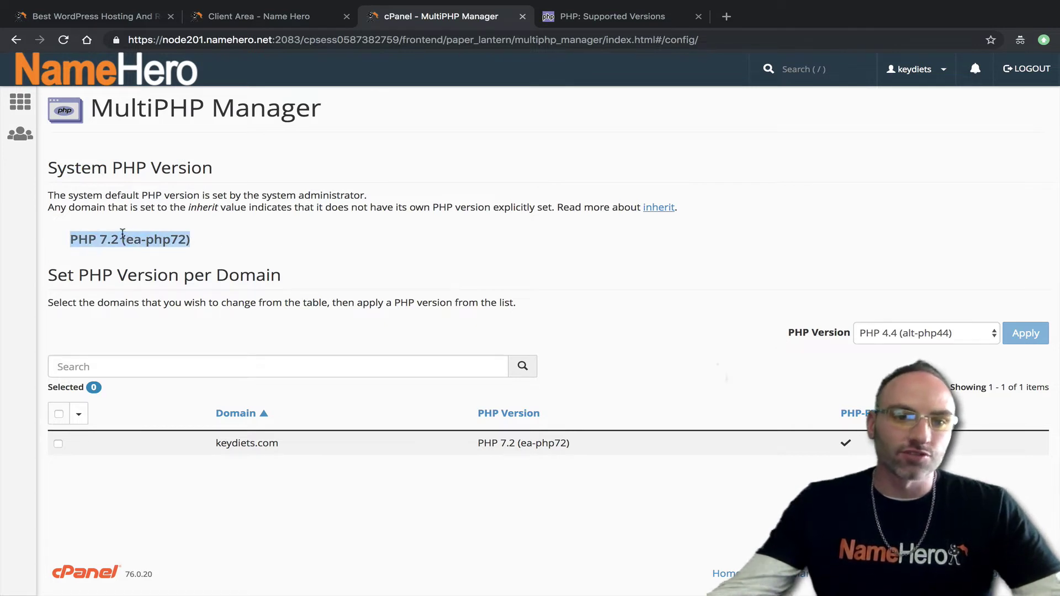
{"action": "left_click_drag", "start_coordinate": [227, 237], "coordinate": [161, 239]}
{"action": "left_click", "coordinate": [80, 266]}
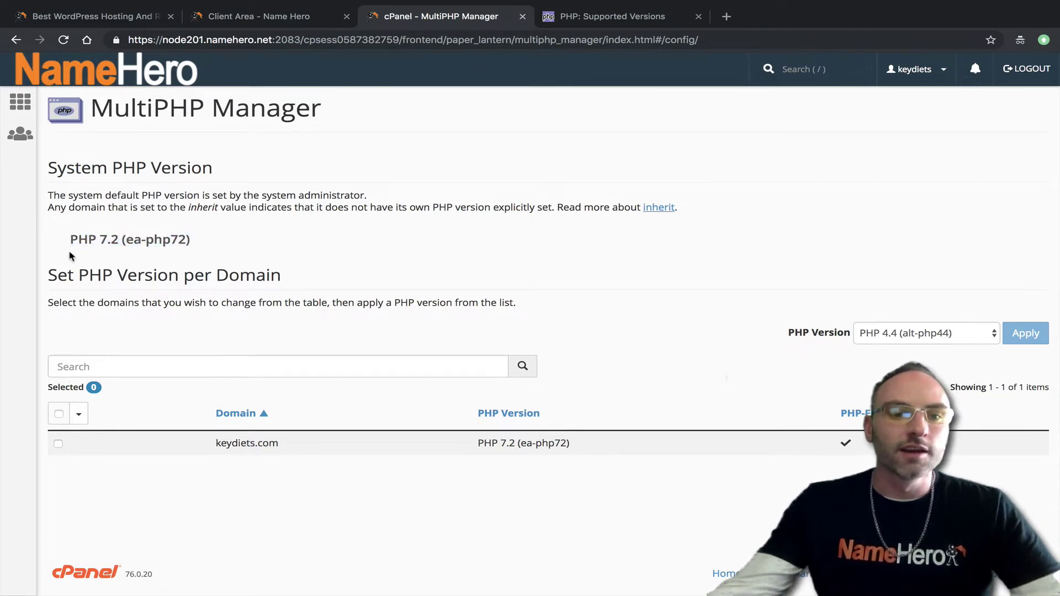
{"action": "triple_click", "coordinate": [69, 249]}
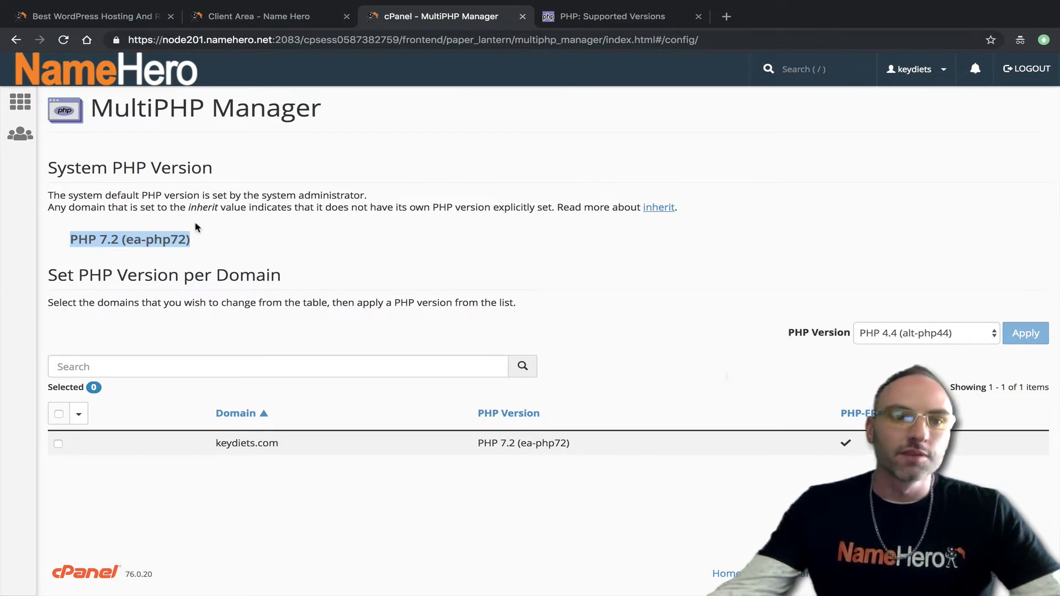
- Return to the cPanel home page, search for "php" and open Select PHP Version
{"action": "left_click", "coordinate": [130, 80]}
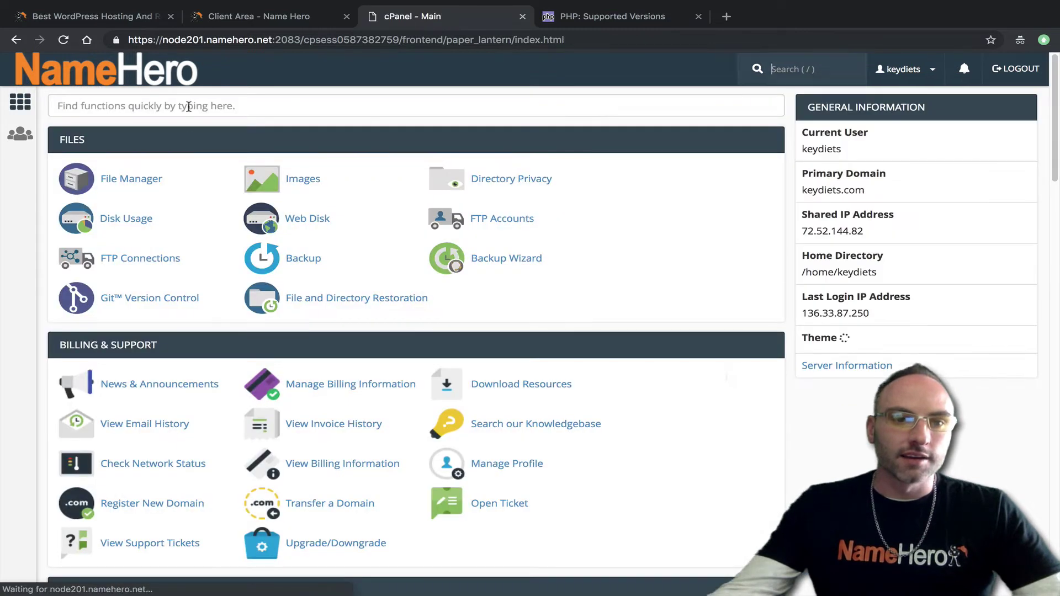
{"action": "type", "text": "php"}
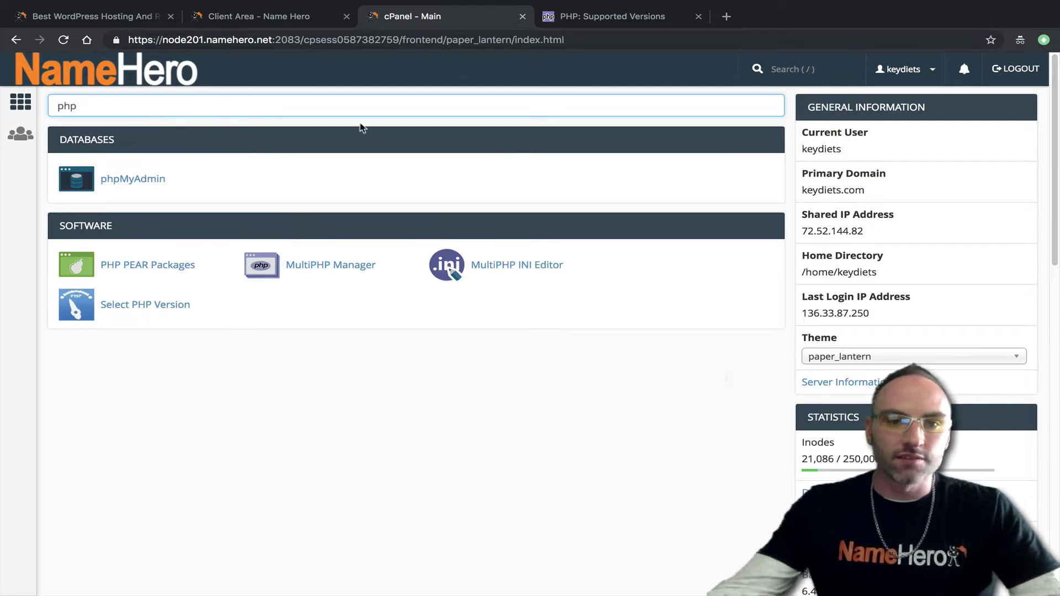
{"action": "left_click", "coordinate": [133, 308]}
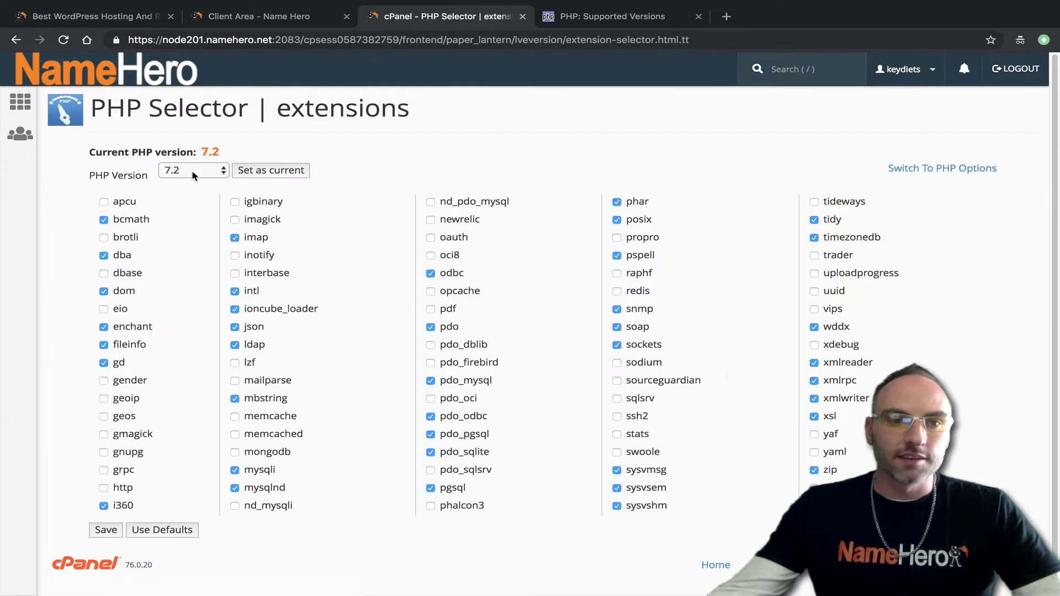
- Set native (7.2) as the account's current PHP version in the PHP Selector
{"action": "left_click", "coordinate": [193, 175]}
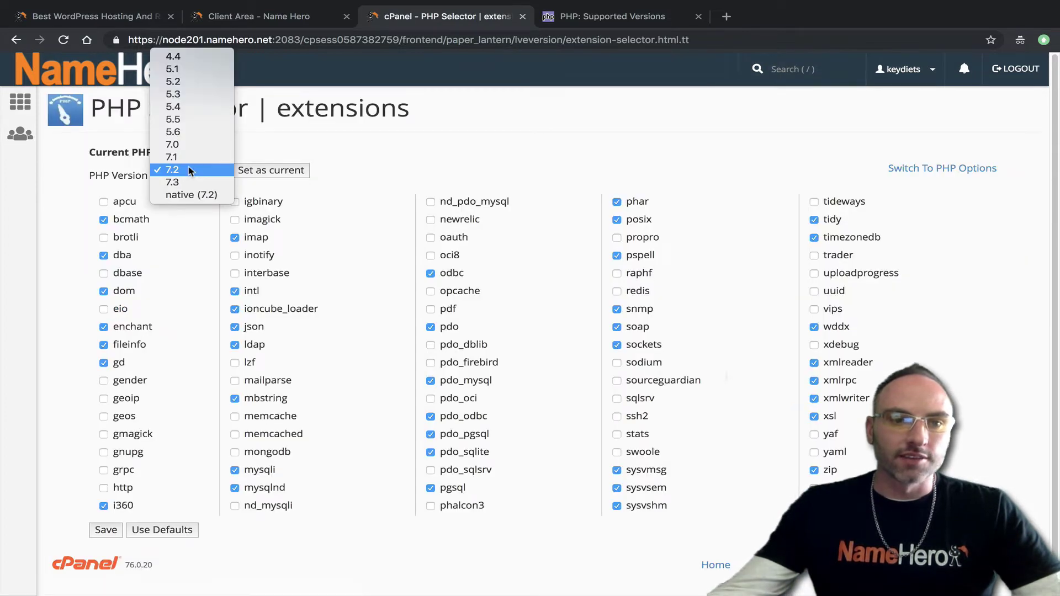
{"action": "left_click", "coordinate": [204, 195]}
{"action": "left_click", "coordinate": [261, 172]}
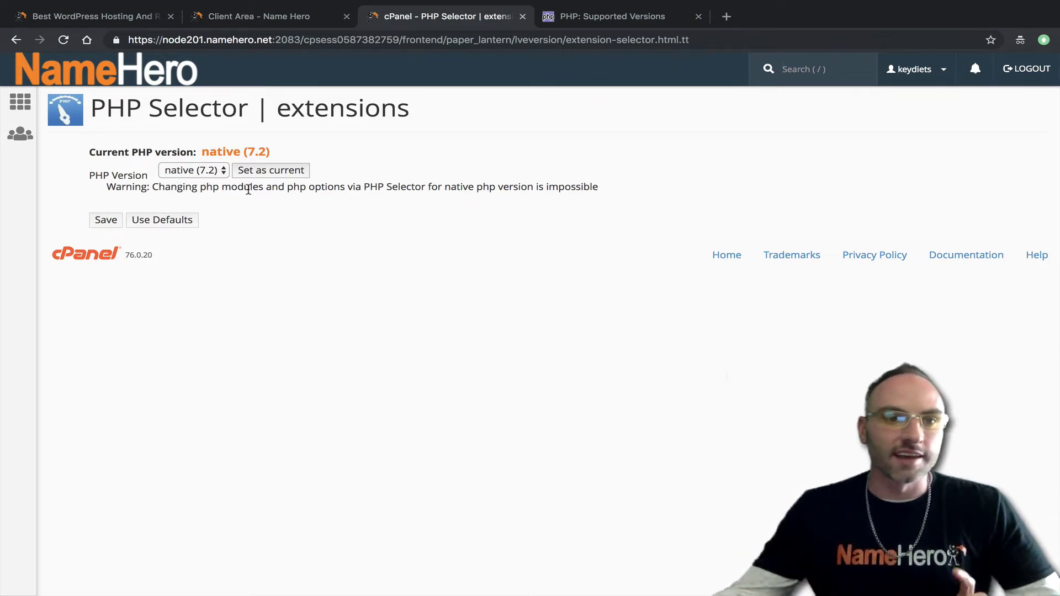
{"action": "left_click", "coordinate": [151, 203]}
{"action": "left_click", "coordinate": [294, 171]}
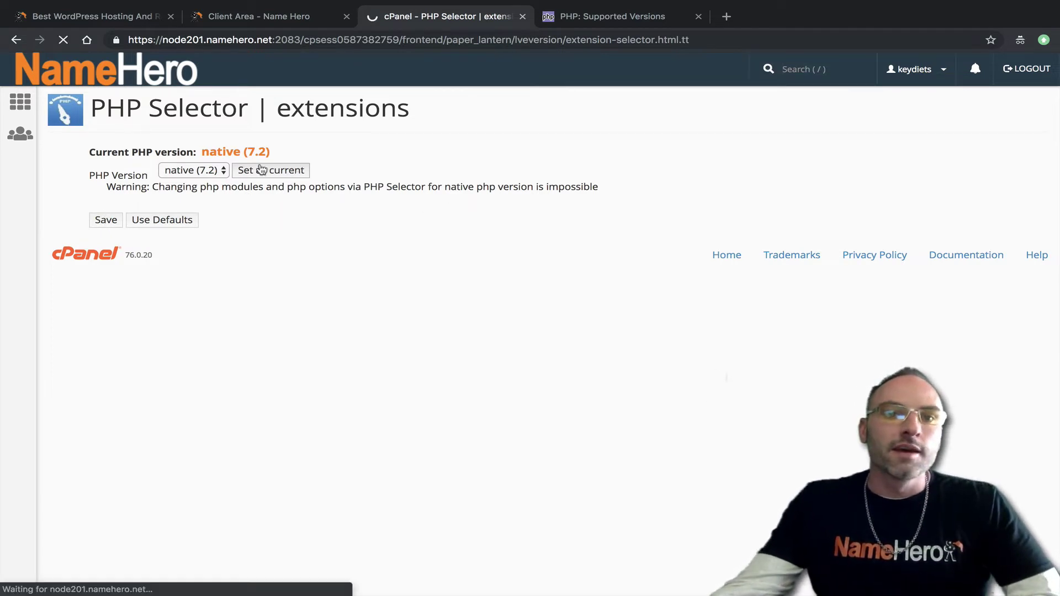
- Review the PHP versions offered in the PHP Selector
{"action": "left_click", "coordinate": [198, 171]}
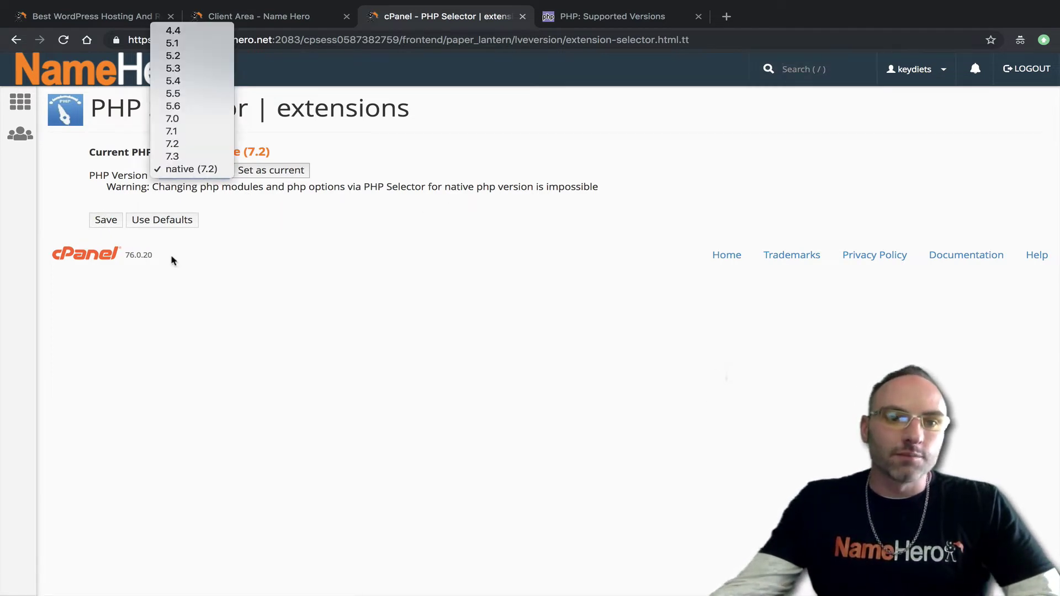
{"action": "left_click", "coordinate": [239, 210]}
{"action": "left_click", "coordinate": [308, 151]}
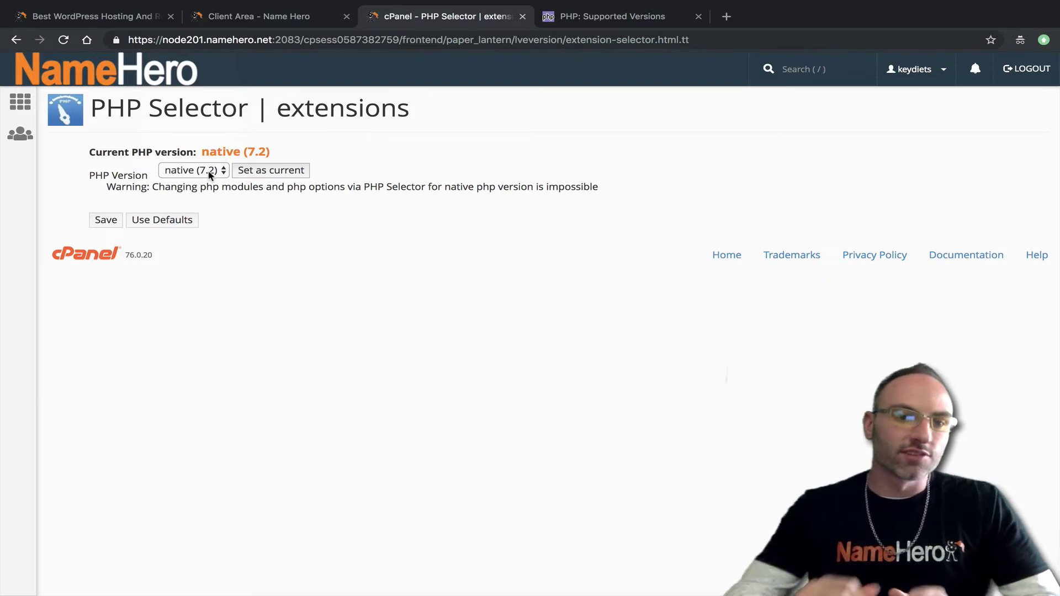
{"action": "left_click", "coordinate": [196, 175]}
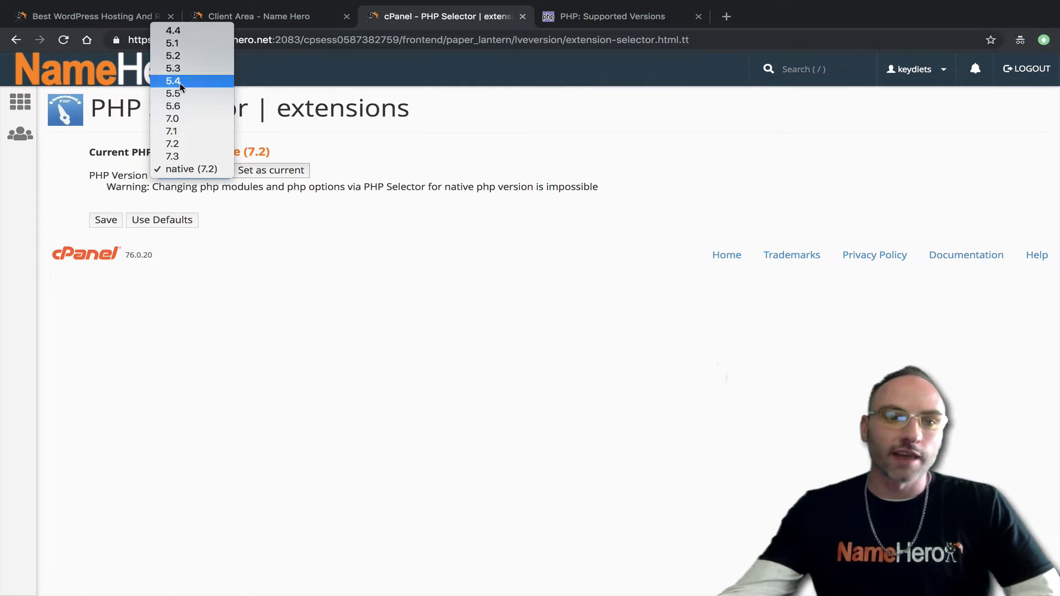
{"action": "left_click", "coordinate": [277, 235]}
- Set PHP 4.4 as the account's current version
{"action": "left_click", "coordinate": [203, 175]}
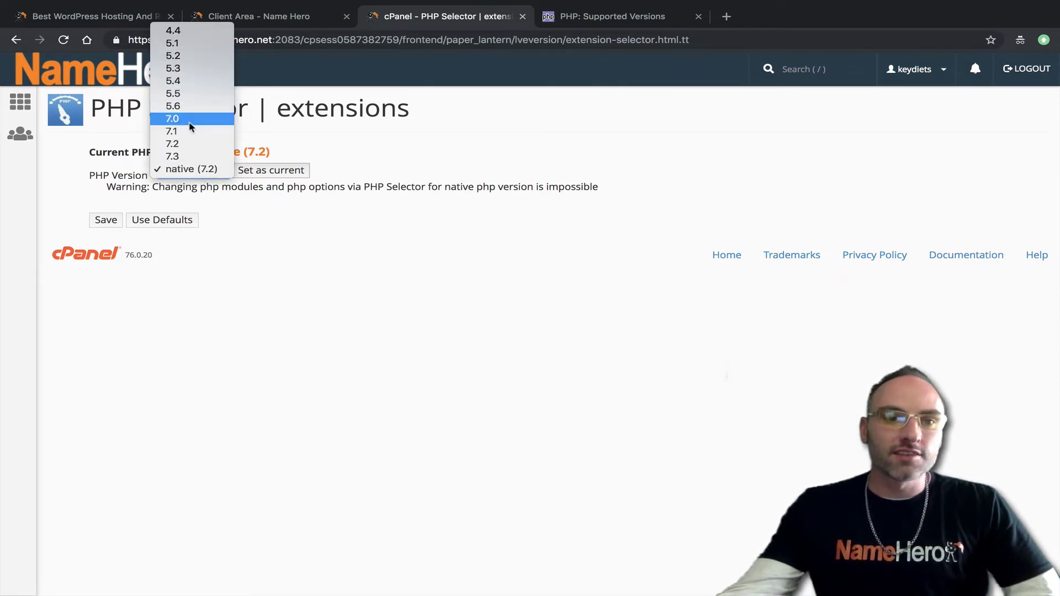
{"action": "left_click", "coordinate": [181, 32]}
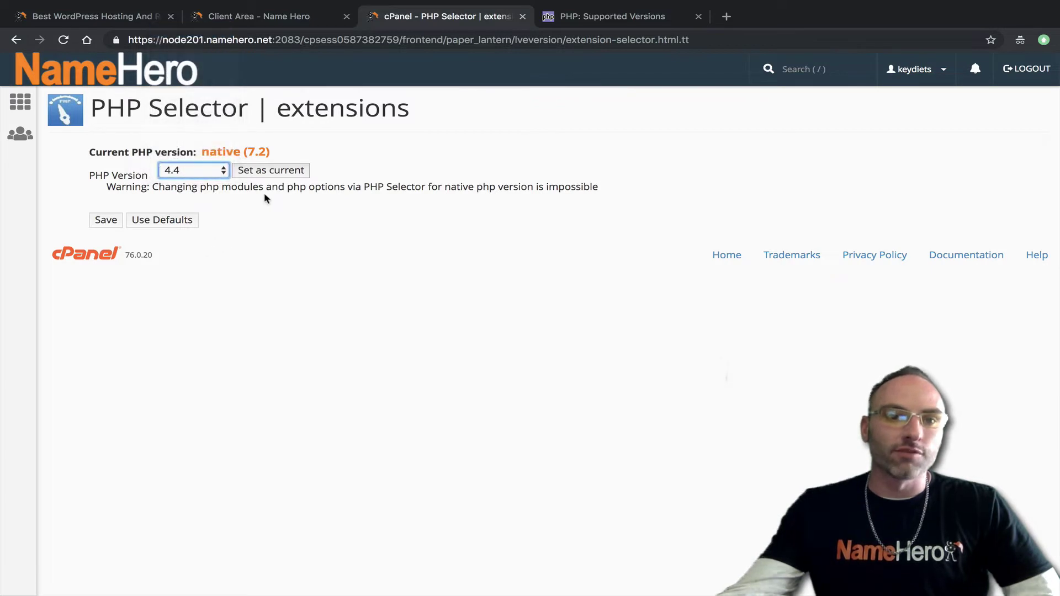
{"action": "left_click", "coordinate": [271, 174]}
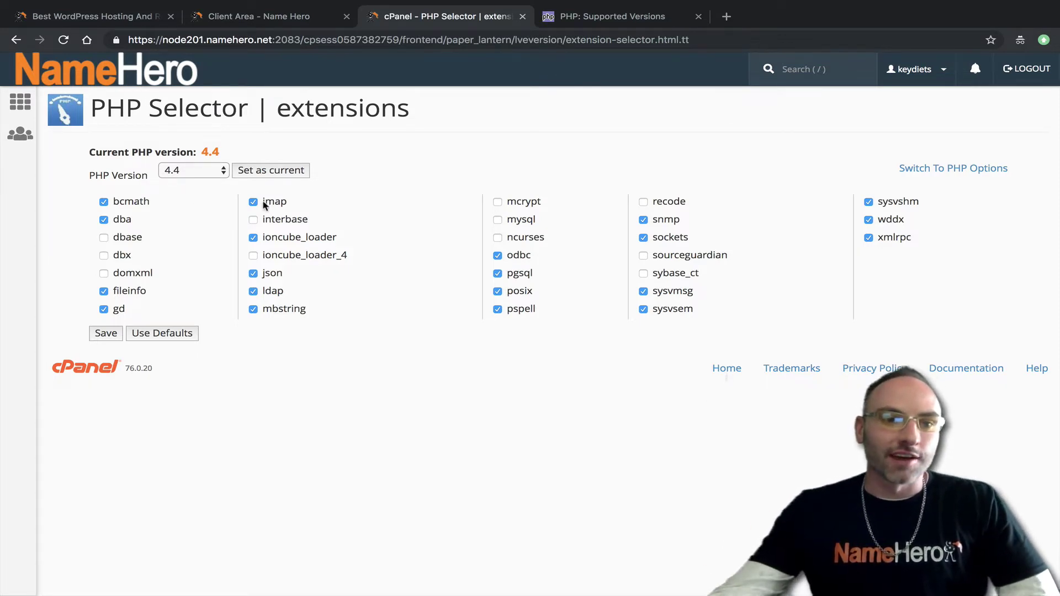
- Choose PHP 5.6 in the PHP Selector and set it as the account's current version
{"action": "left_click", "coordinate": [212, 174]}
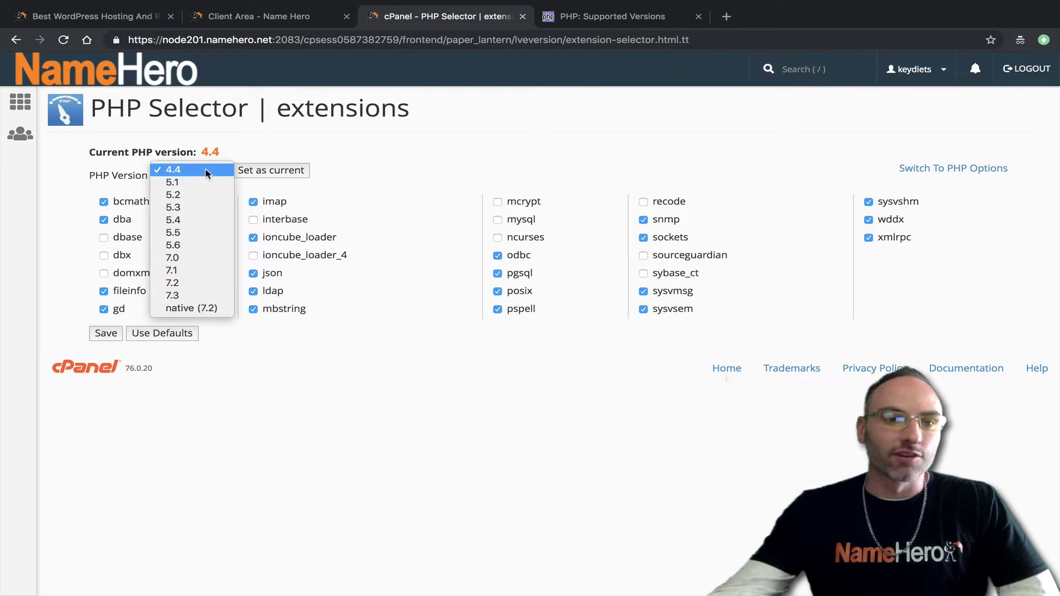
{"action": "left_click", "coordinate": [188, 245]}
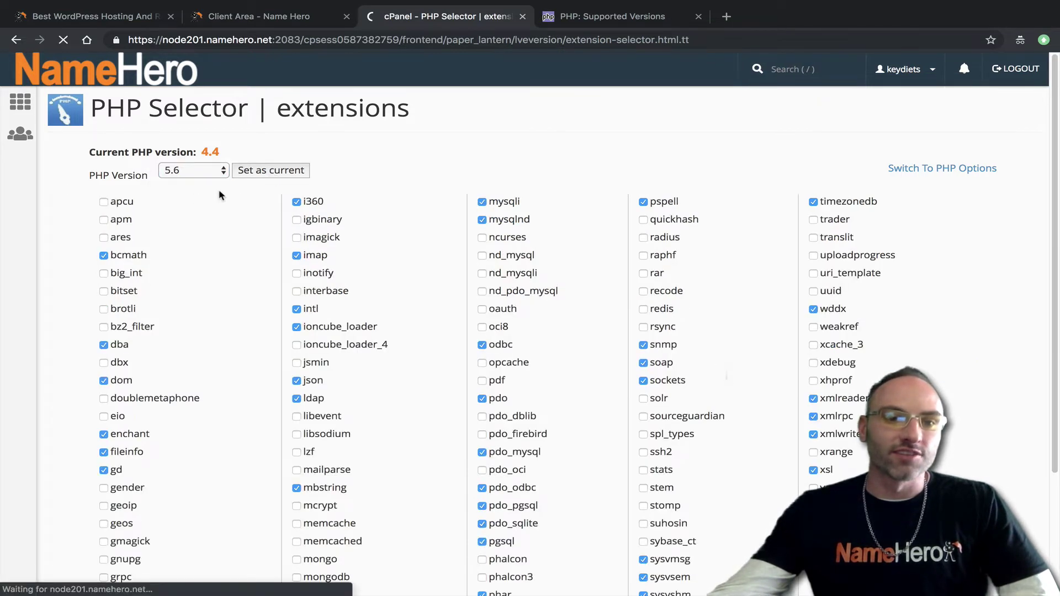
{"action": "left_click", "coordinate": [250, 172]}
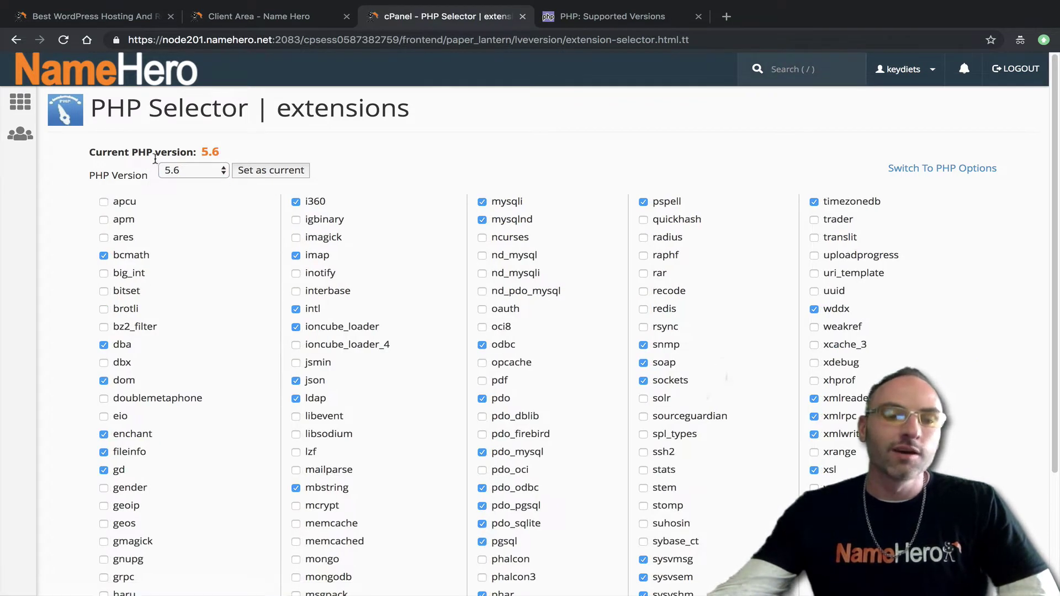
{"action": "left_click", "coordinate": [182, 172]}
{"action": "left_click", "coordinate": [425, 190]}
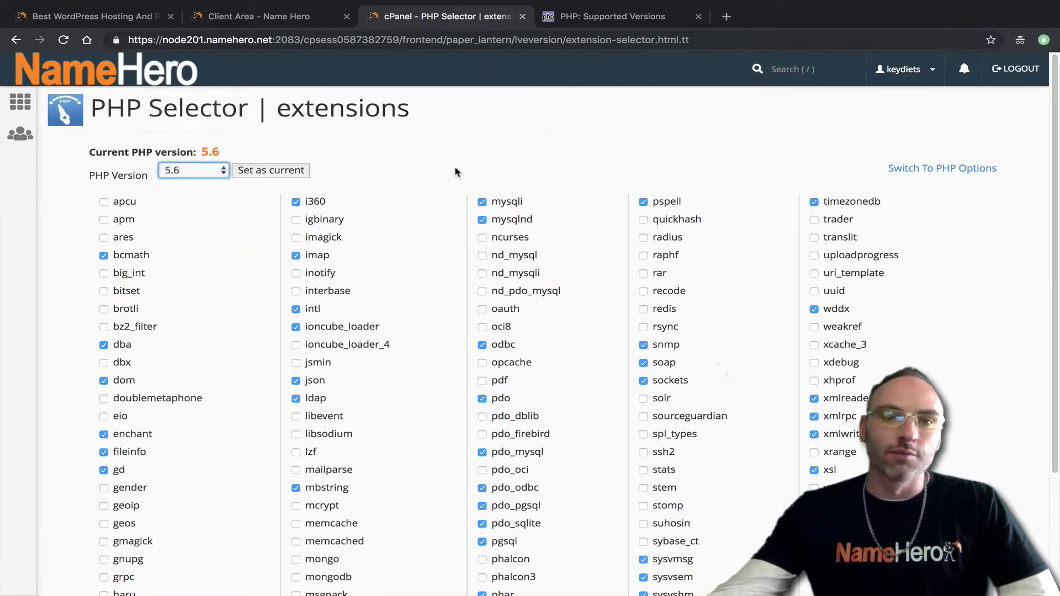
- Check the Supported Versions page on php.net for each PHP branch's support dates, the support calendar and its key
{"action": "left_click", "coordinate": [621, 17]}
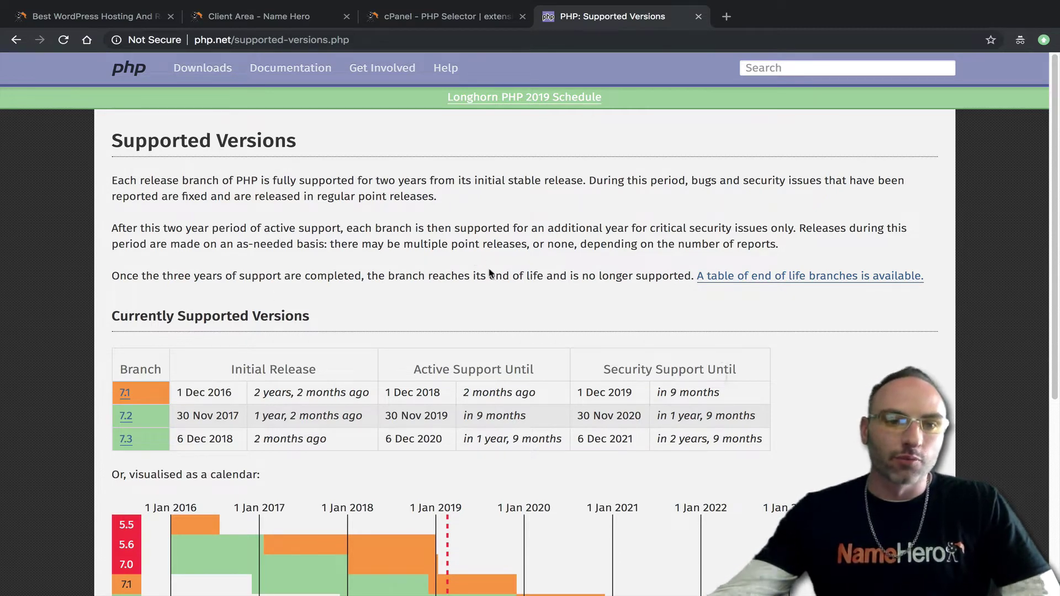
{"action": "scroll", "coordinate": [497, 241], "scroll_direction": "down", "scroll_amount": 1}
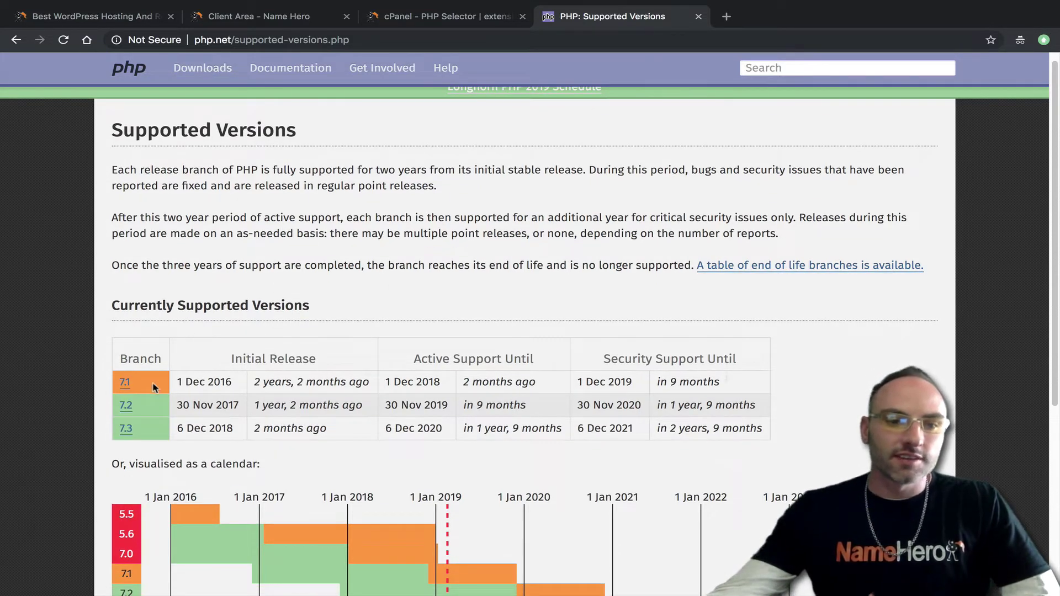
{"action": "scroll", "coordinate": [232, 442], "scroll_direction": "down", "scroll_amount": 3}
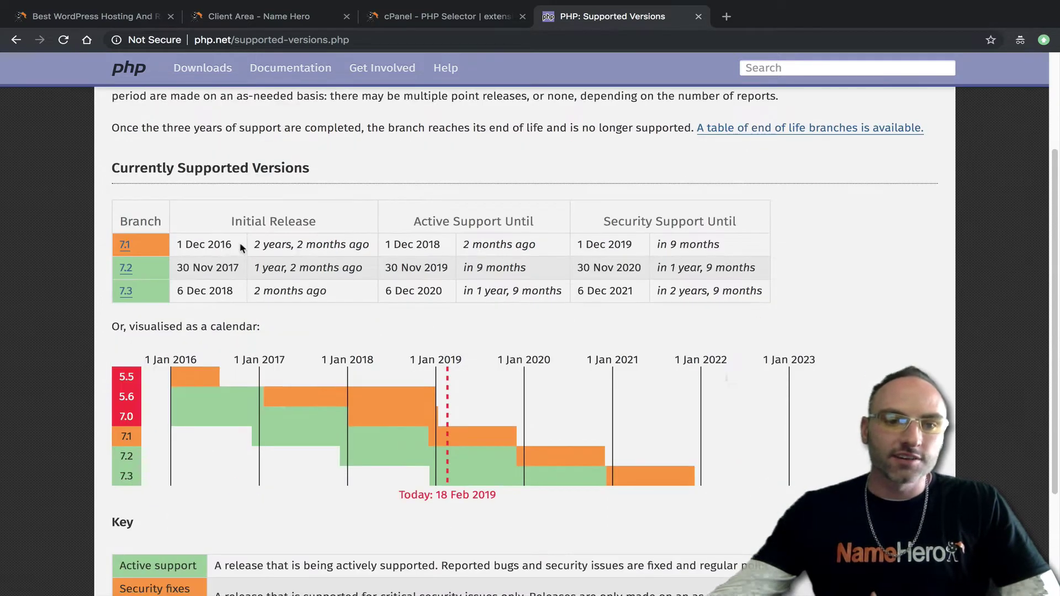
{"action": "scroll", "coordinate": [374, 260], "scroll_direction": "down", "scroll_amount": 1}
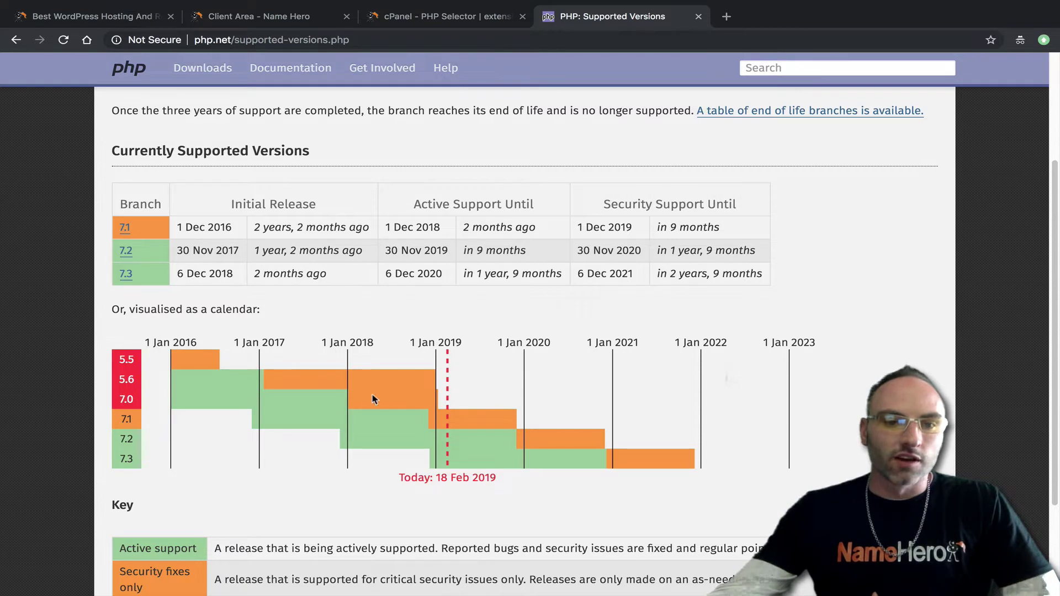
{"action": "scroll", "coordinate": [195, 528], "scroll_direction": "down", "scroll_amount": 1}
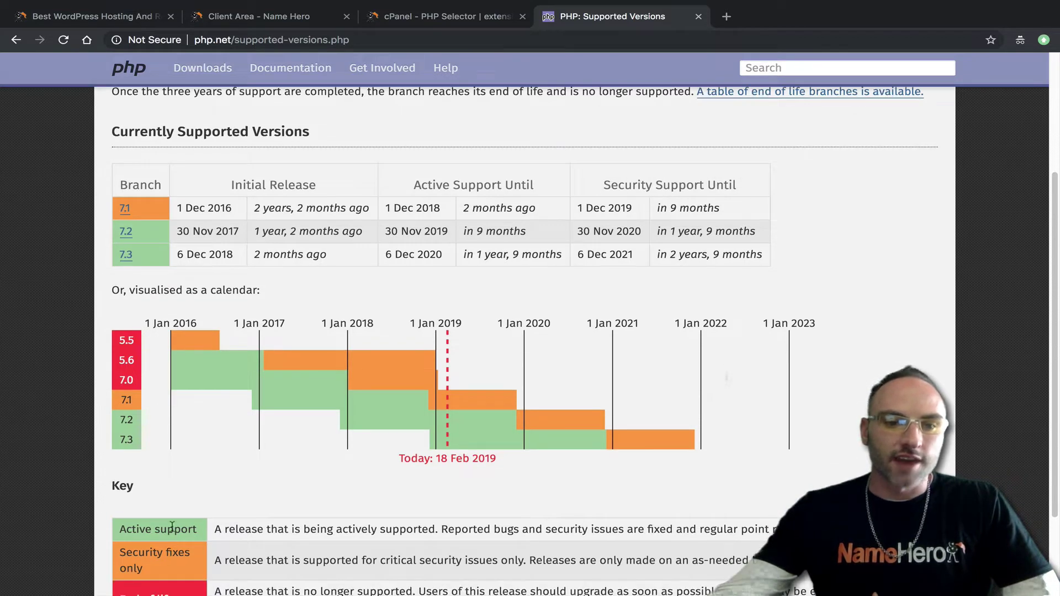
{"action": "scroll", "coordinate": [171, 526], "scroll_direction": "down", "scroll_amount": 1}
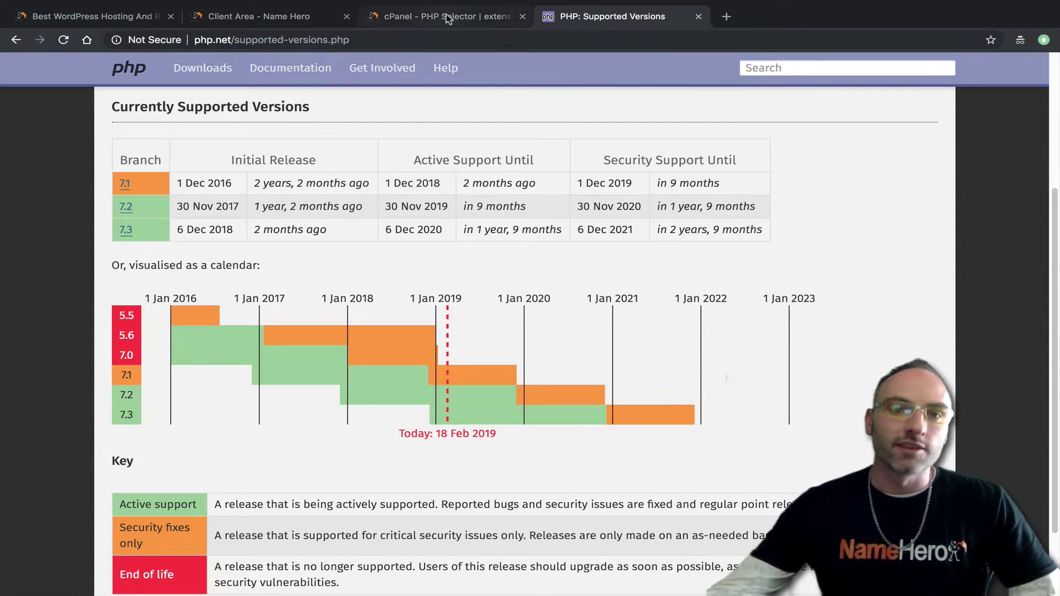
- Compare the versions offered in cPanel's PHP Selector with the Supported Versions page on php.net
{"action": "left_click", "coordinate": [426, 17]}
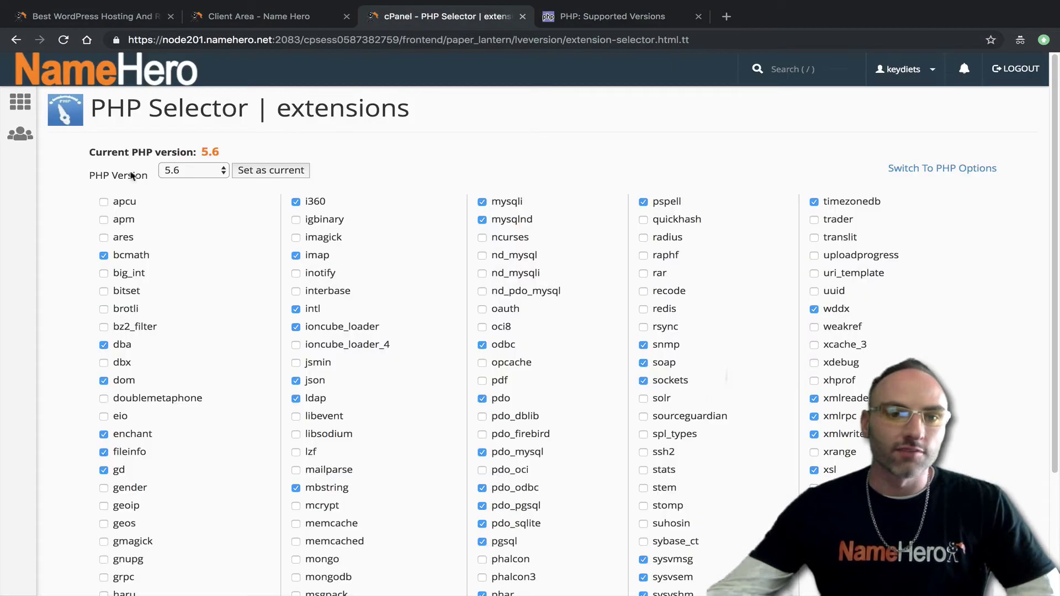
{"action": "left_click", "coordinate": [228, 171]}
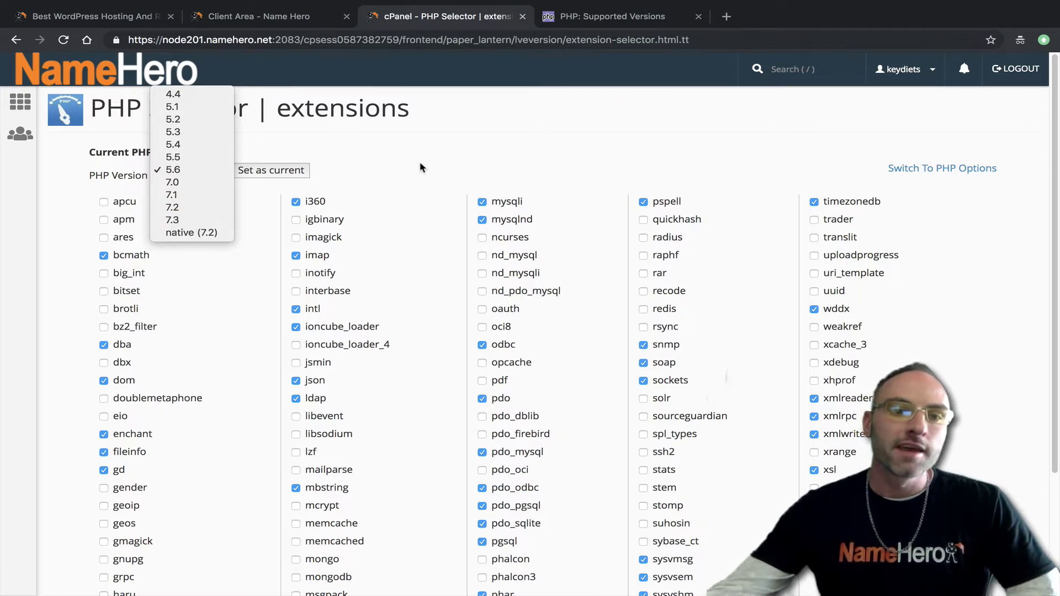
{"action": "left_click", "coordinate": [387, 170]}
{"action": "left_click", "coordinate": [215, 172]}
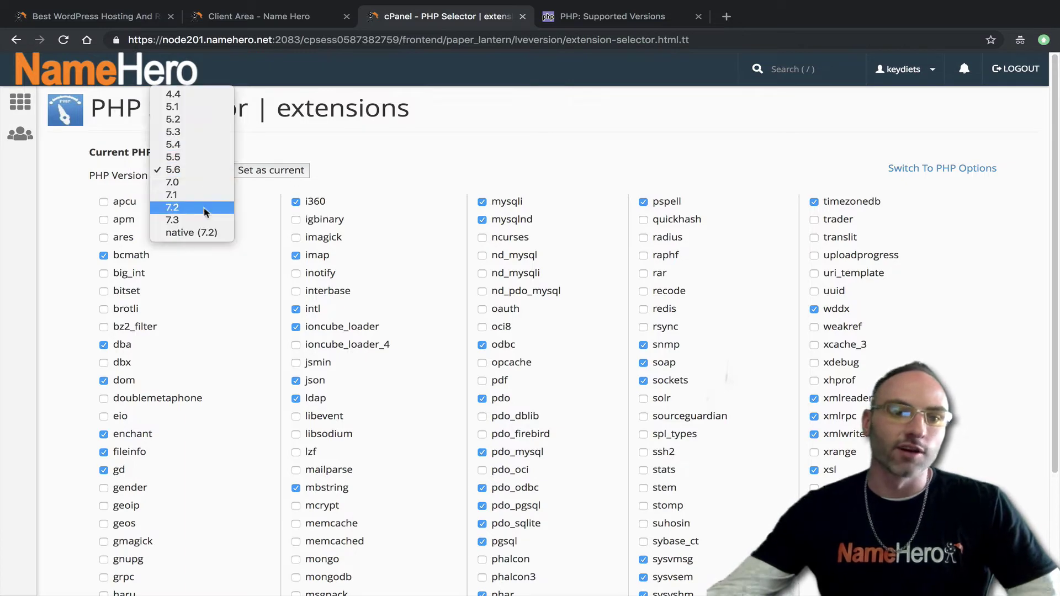
{"action": "left_click", "coordinate": [613, 16]}
{"action": "left_click", "coordinate": [613, 16]}
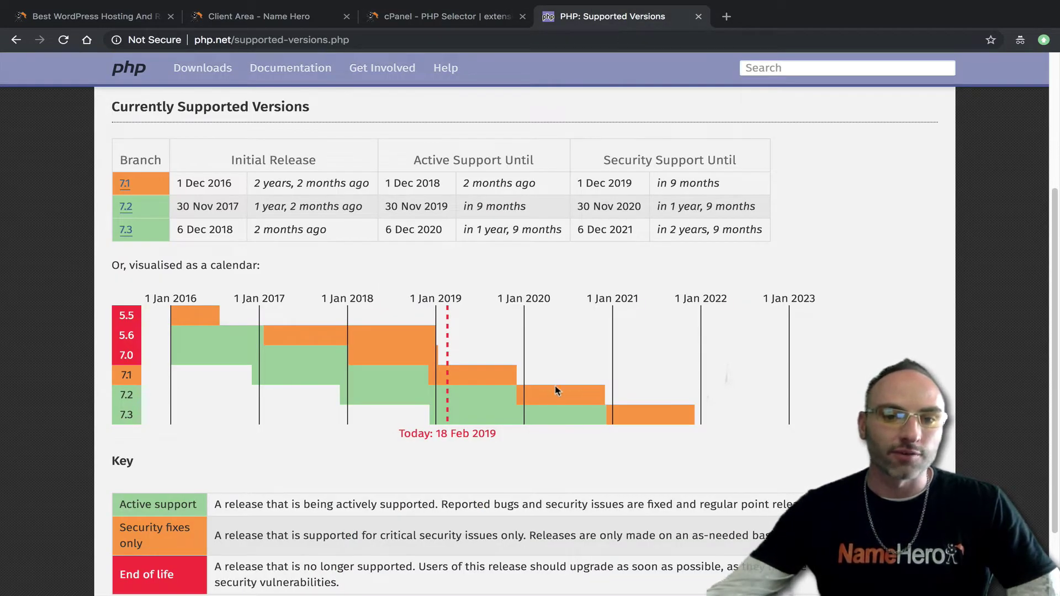
- Return to cPanel's PHP Selector and set native (7.2) as the account's current PHP version
{"action": "left_click", "coordinate": [452, 21]}
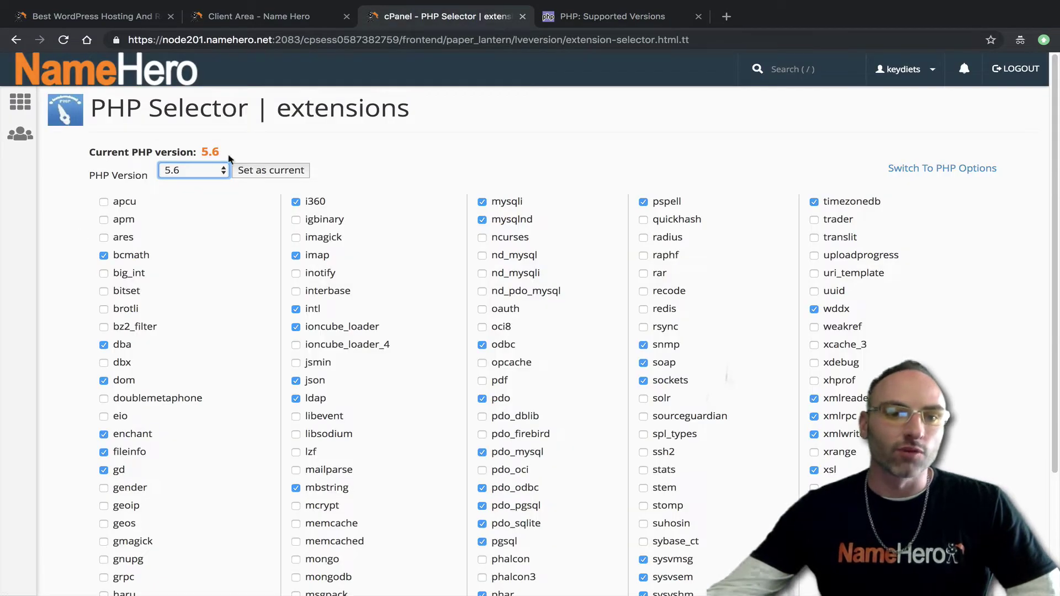
{"action": "left_click", "coordinate": [199, 175]}
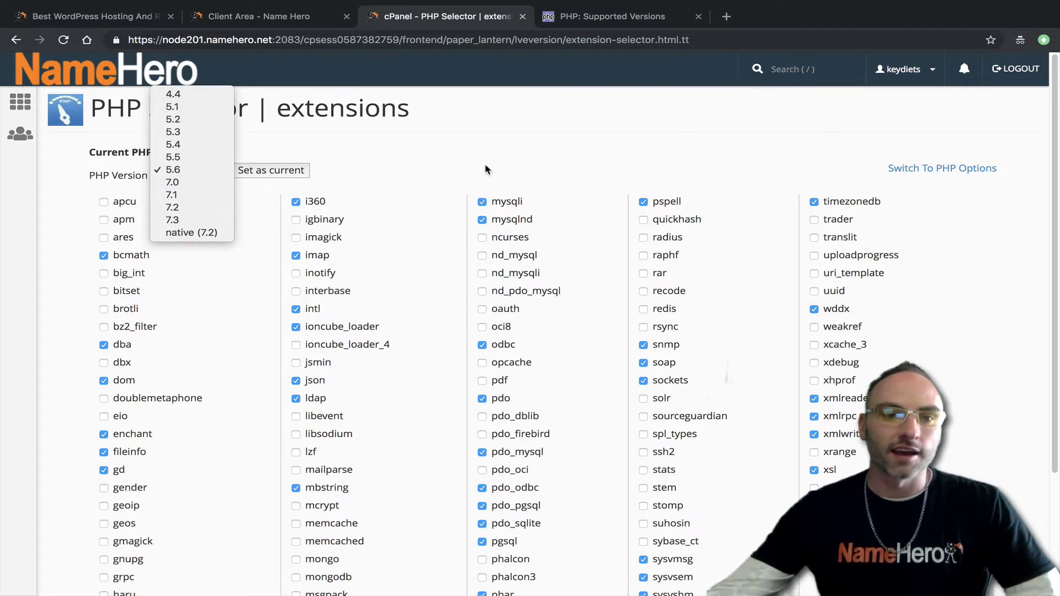
{"action": "left_click", "coordinate": [432, 159]}
{"action": "left_click", "coordinate": [209, 172]}
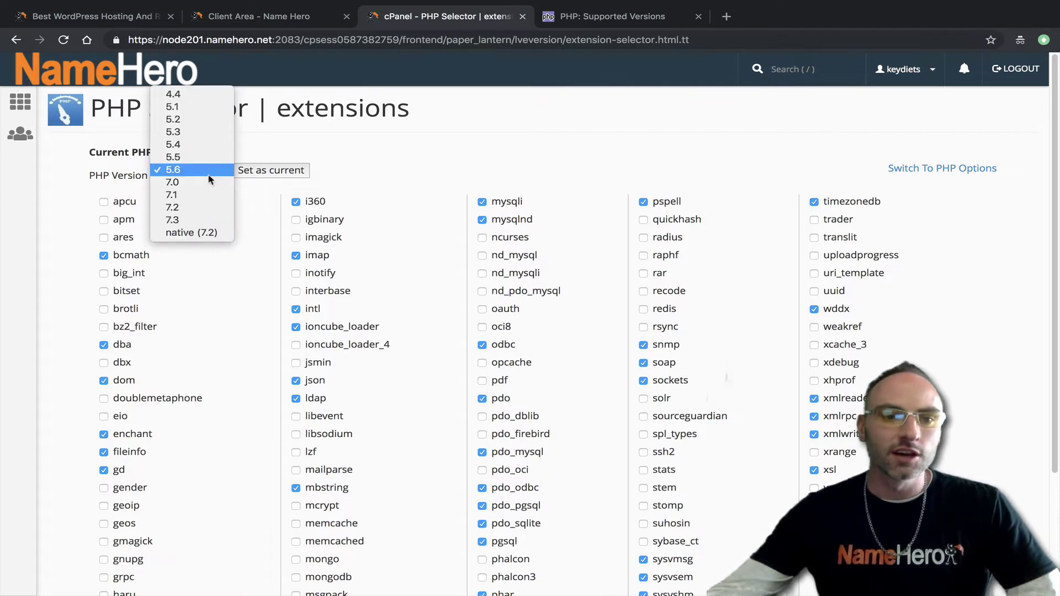
{"action": "left_click", "coordinate": [206, 234]}
{"action": "left_click", "coordinate": [284, 170]}
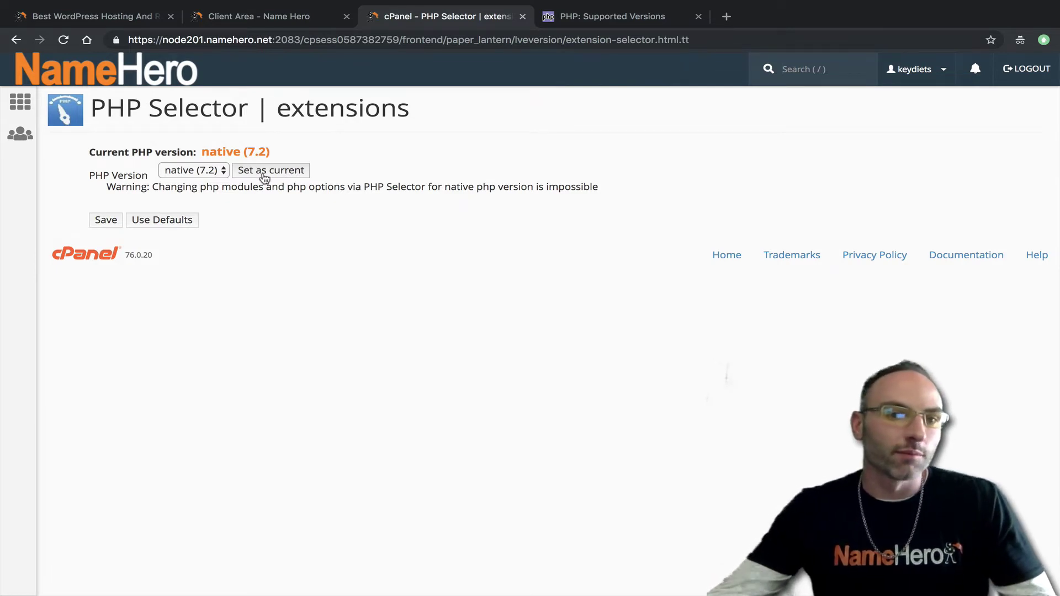
- Choose the non-native PHP 7.2 and set it as the account's current version
{"action": "left_click", "coordinate": [204, 173]}
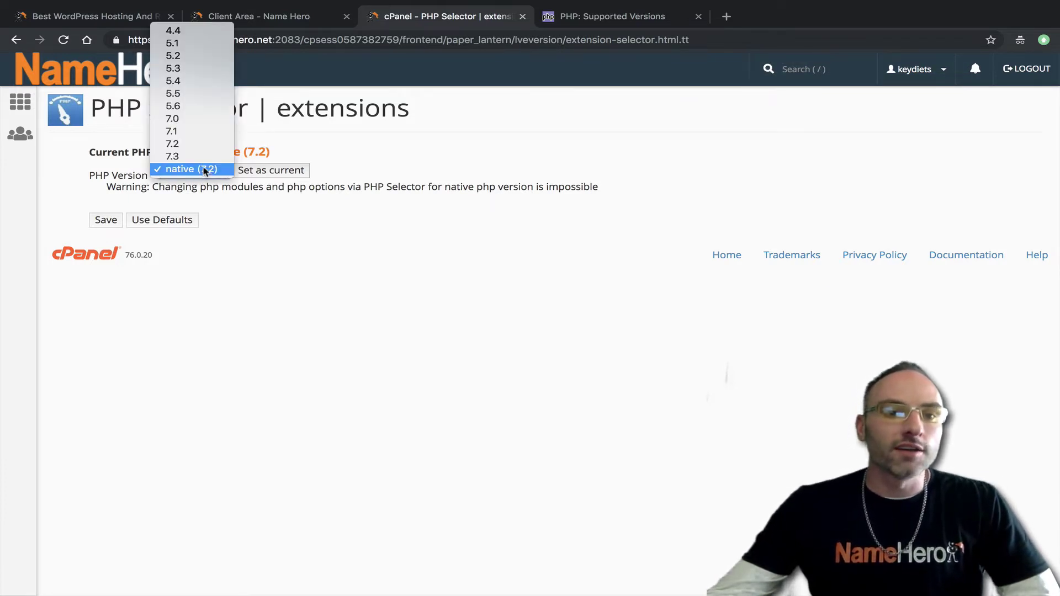
{"action": "left_click", "coordinate": [206, 147]}
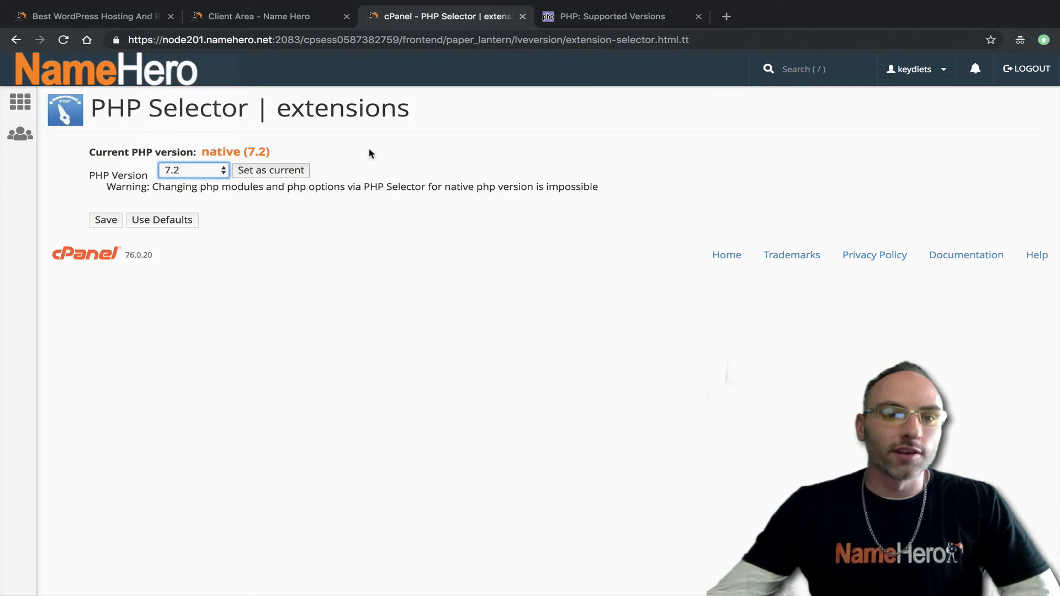
{"action": "left_click", "coordinate": [247, 174]}
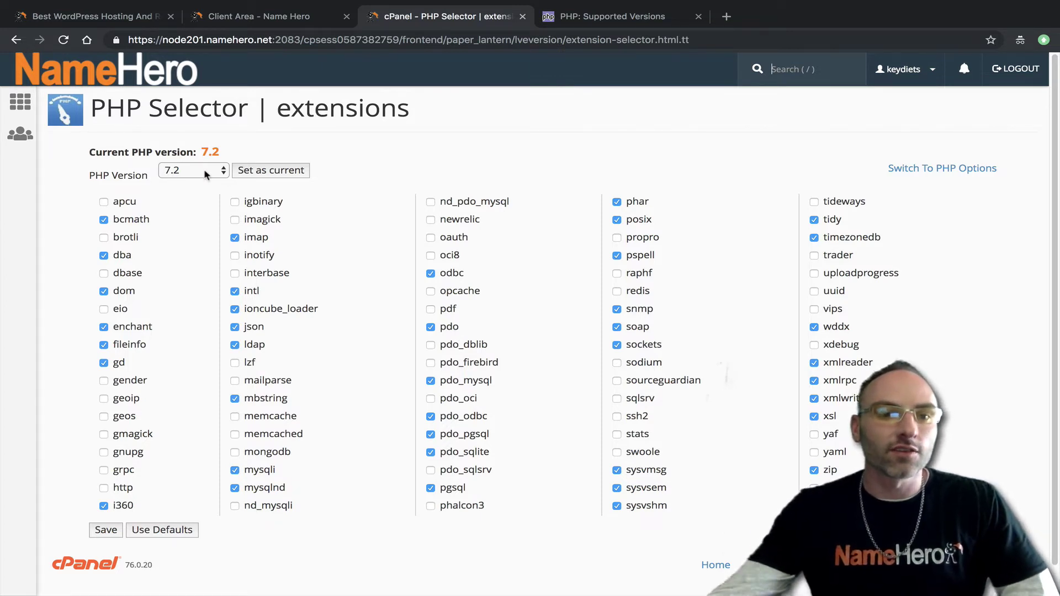
- In the PHP options for version 7.2, set upload_max_filesize to 64M and save the settings
{"action": "left_click", "coordinate": [943, 168]}
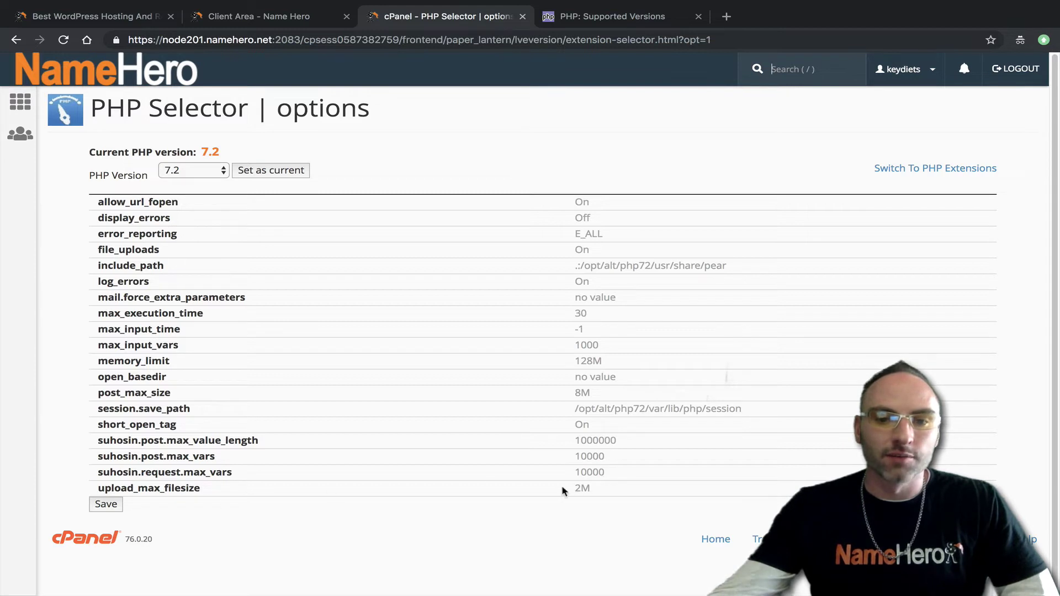
{"action": "left_click", "coordinate": [581, 488]}
{"action": "left_click", "coordinate": [591, 489]}
{"action": "left_click", "coordinate": [594, 551]}
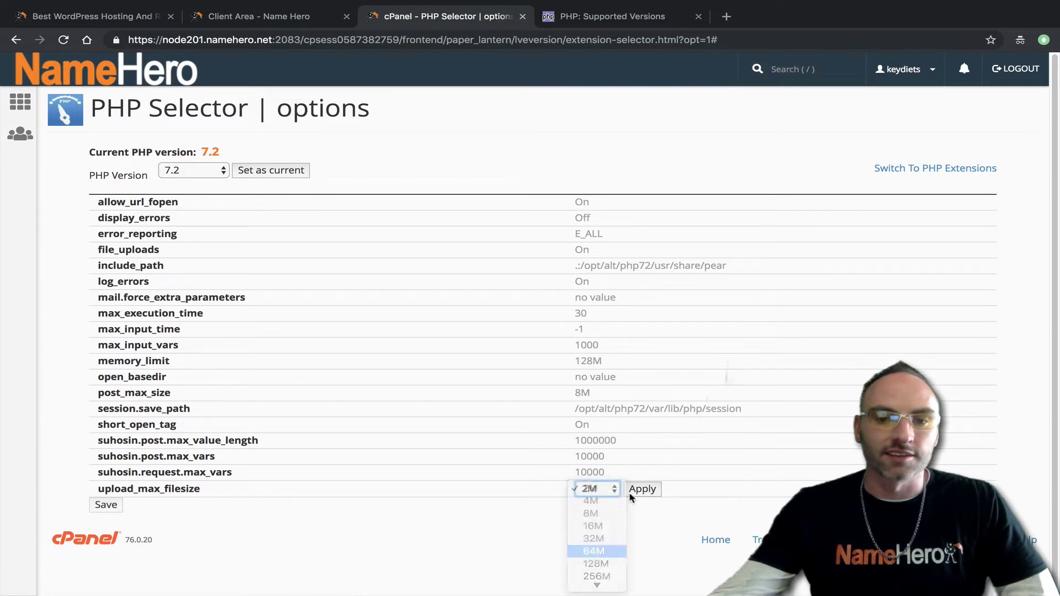
{"action": "left_click", "coordinate": [643, 489]}
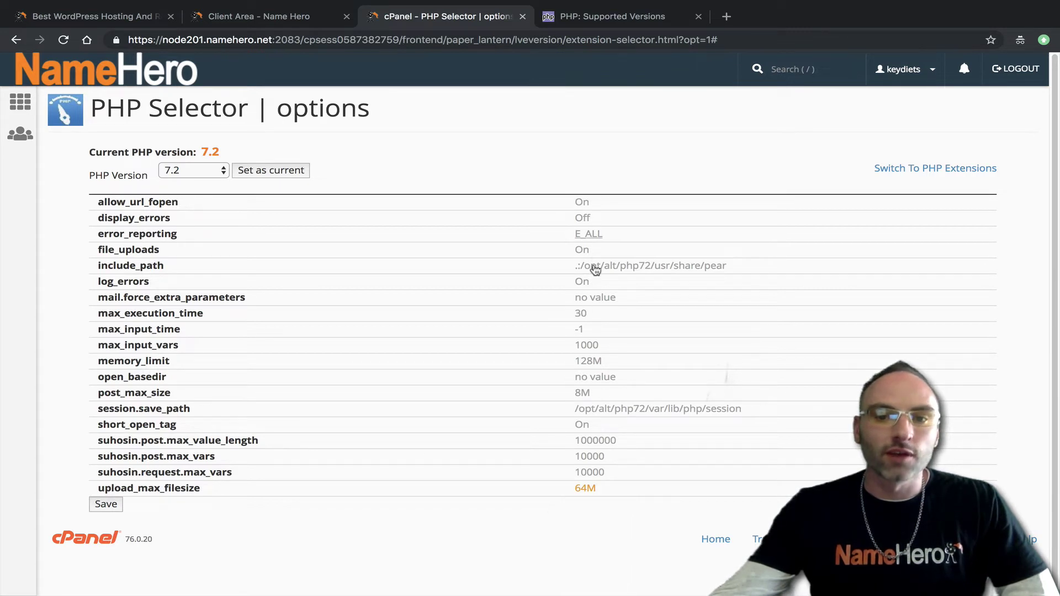
{"action": "left_click", "coordinate": [106, 505]}
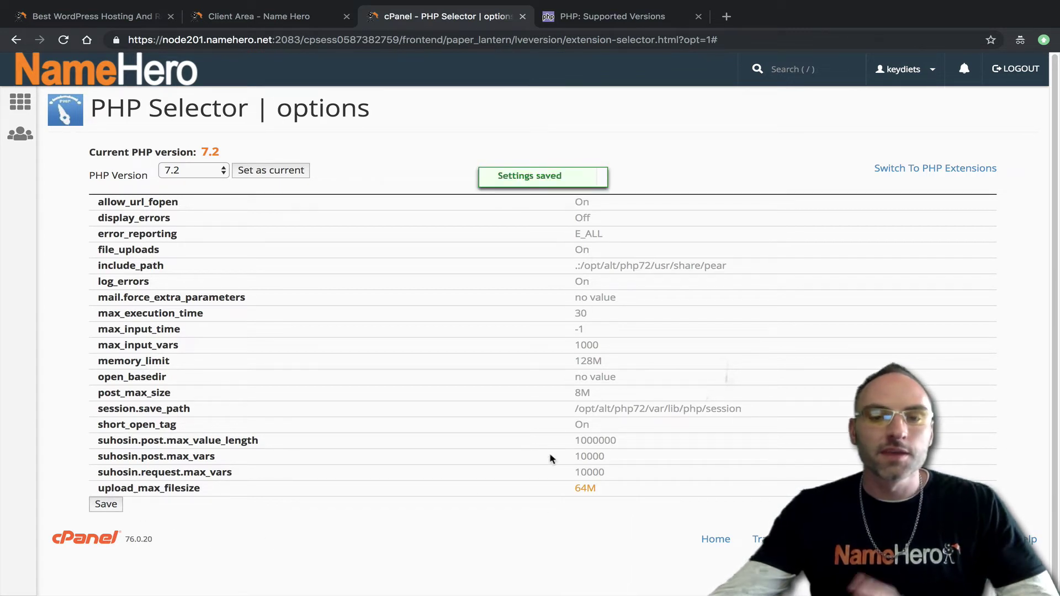
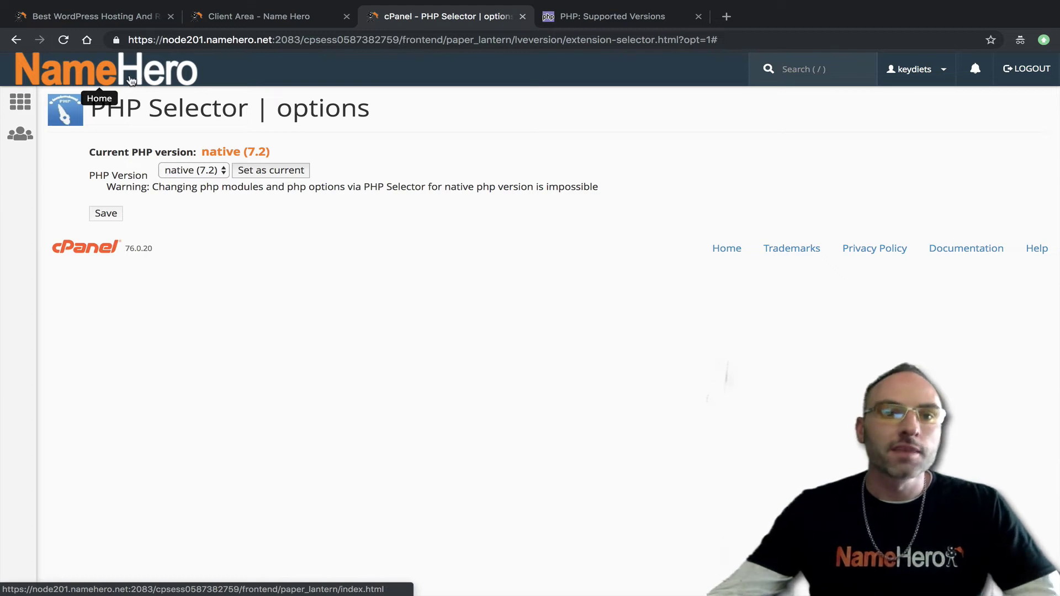
- Search cPanel's functions for "php", open the MultiPHP INI Editor and load the Home Directory's basic settings
{"action": "left_click", "coordinate": [134, 75]}
{"action": "left_click", "coordinate": [127, 109]}
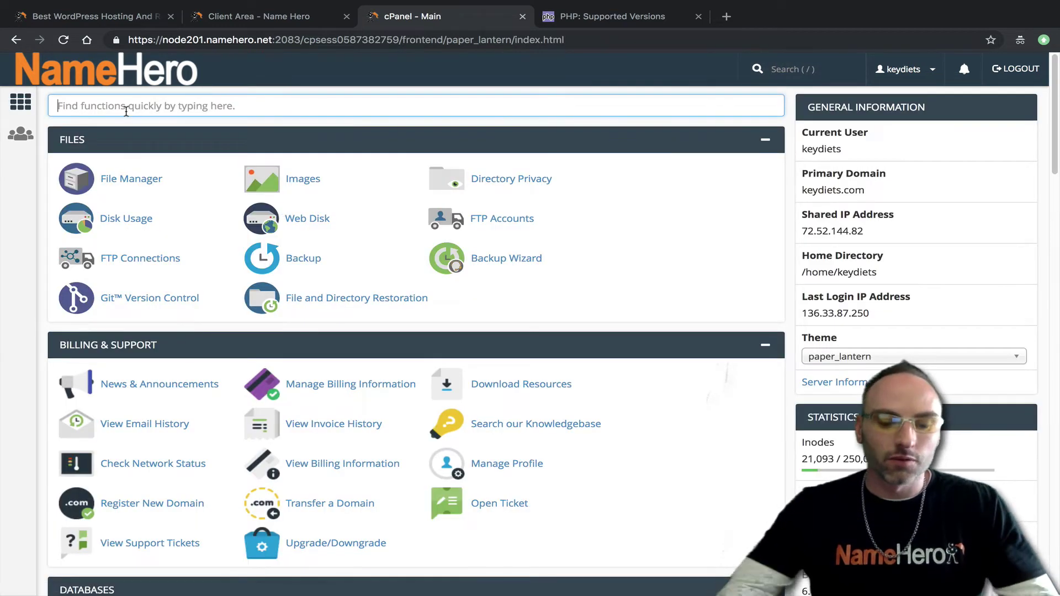
{"action": "type", "text": "php"}
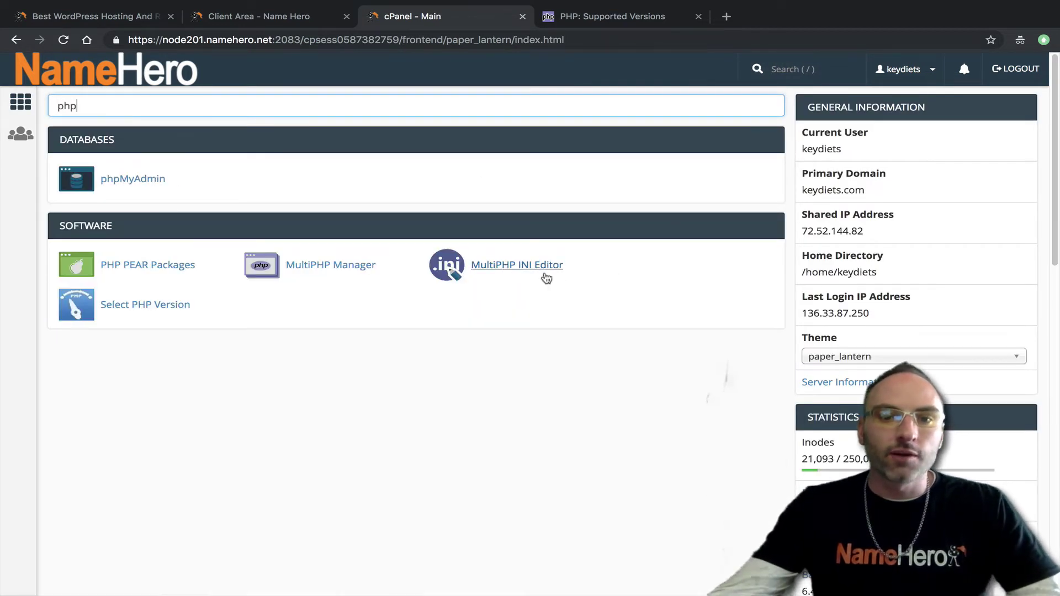
{"action": "left_click", "coordinate": [537, 267]}
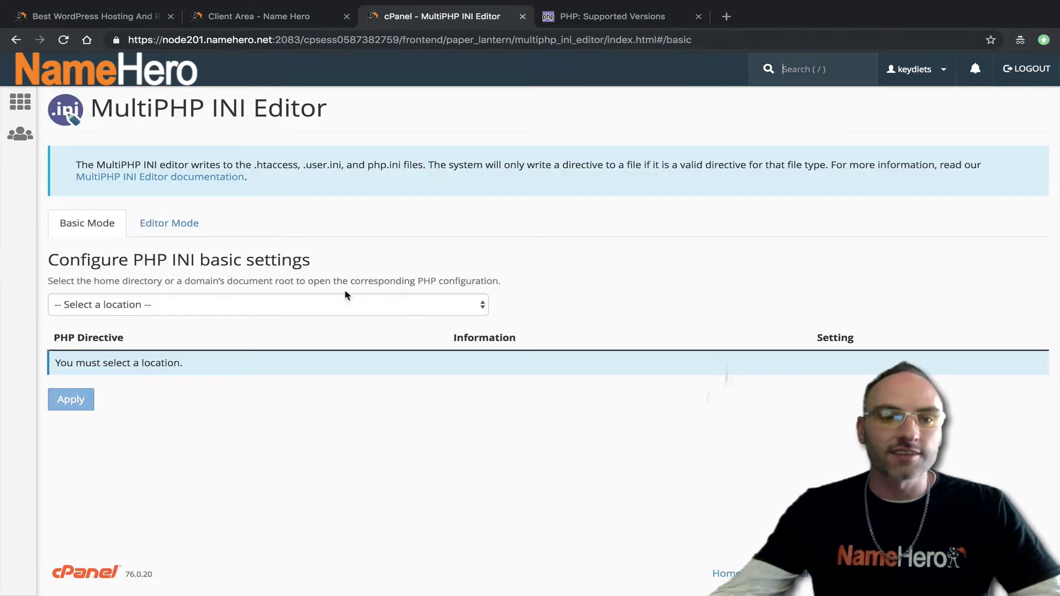
{"action": "left_click", "coordinate": [297, 304]}
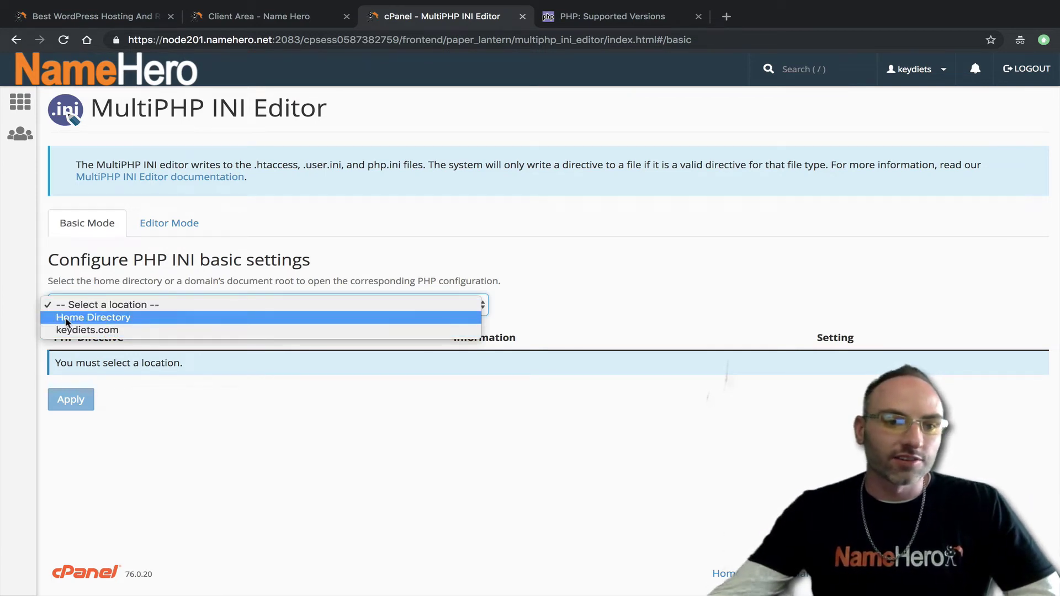
{"action": "left_click", "coordinate": [88, 318]}
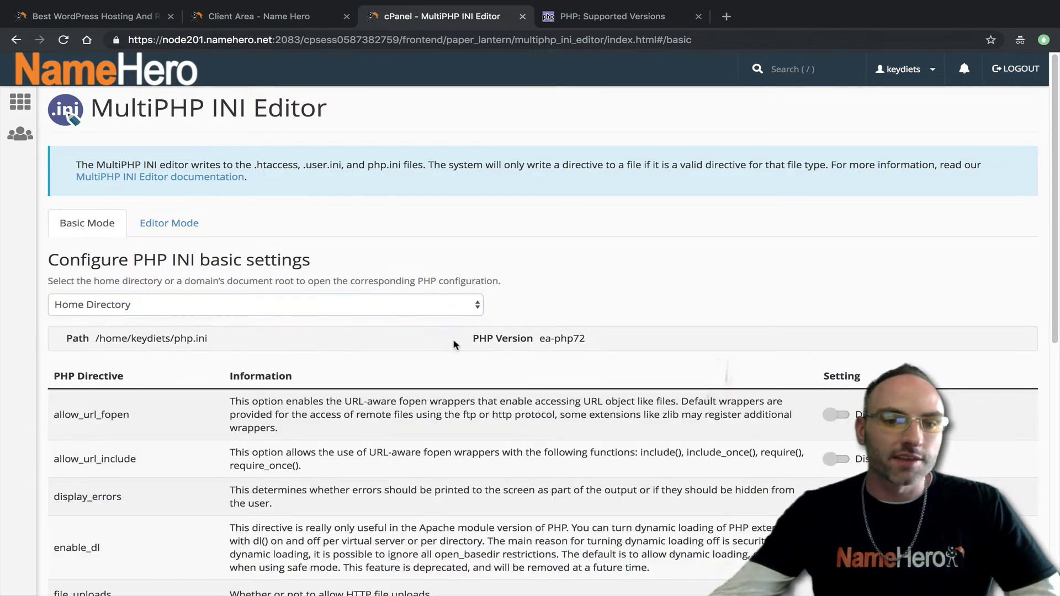
- Review the Home Directory's PHP directives, including upload_max_filesize, and the locations available for configuration
{"action": "scroll", "coordinate": [390, 396], "scroll_direction": "down", "scroll_amount": 1}
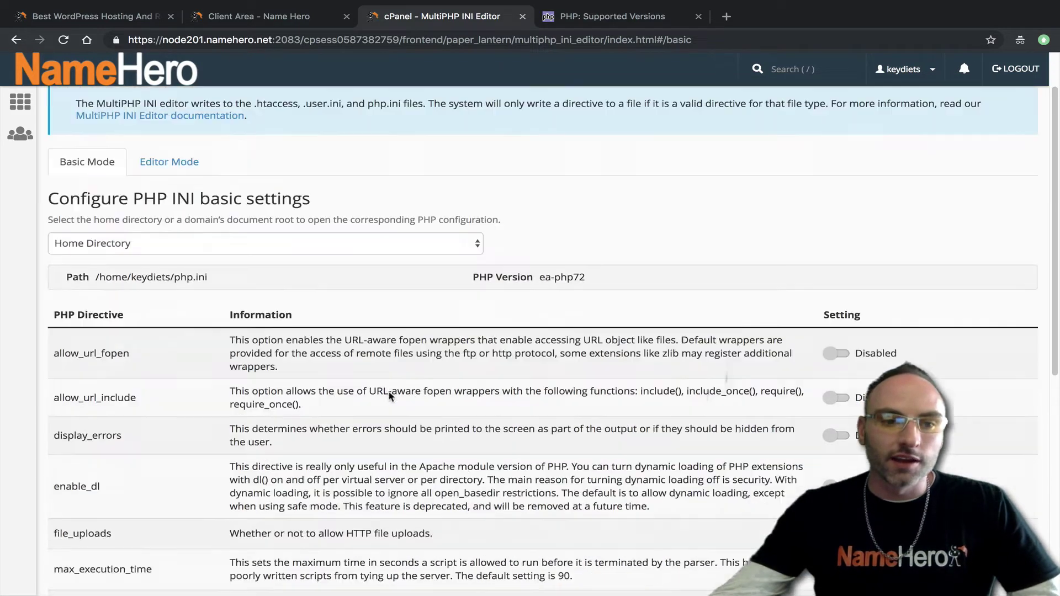
{"action": "scroll", "coordinate": [390, 396], "scroll_direction": "down", "scroll_amount": 3}
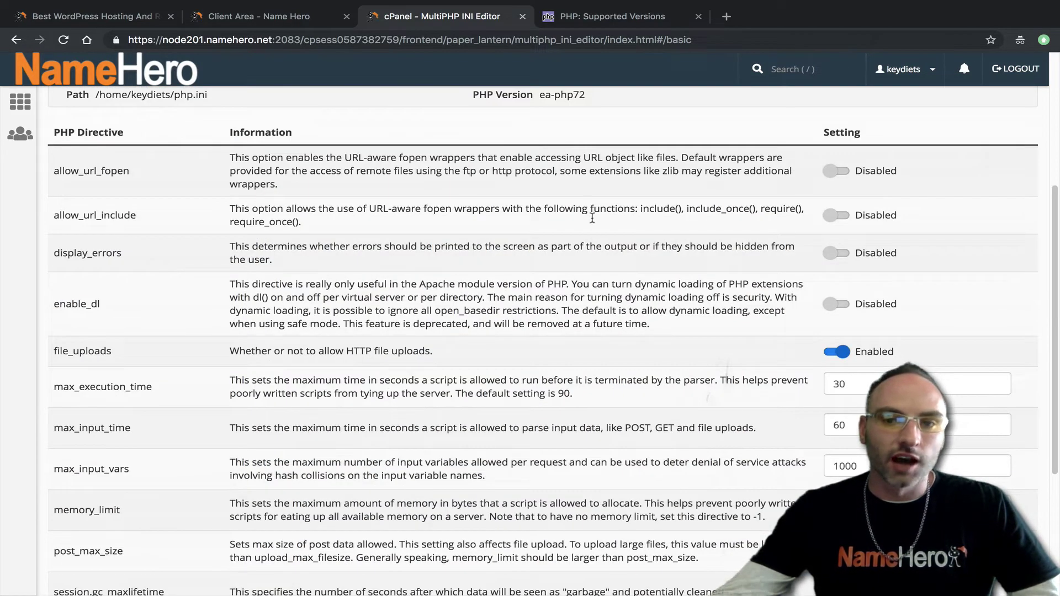
{"action": "scroll", "coordinate": [383, 378], "scroll_direction": "down", "scroll_amount": 4}
{"action": "scroll", "coordinate": [373, 382], "scroll_direction": "up", "scroll_amount": 3}
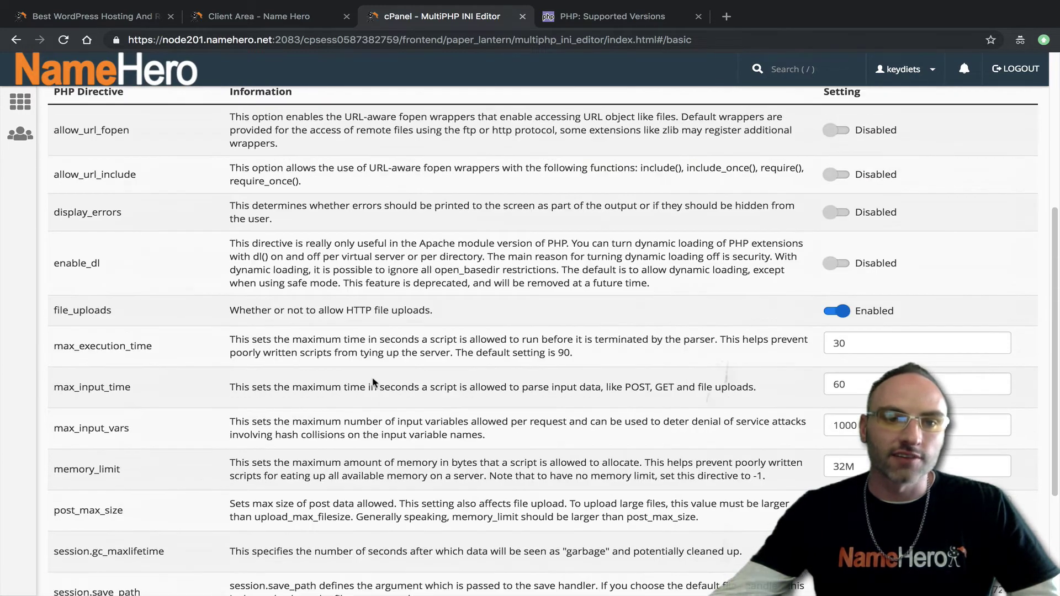
{"action": "scroll", "coordinate": [373, 383], "scroll_direction": "up", "scroll_amount": 4}
{"action": "scroll", "coordinate": [379, 400], "scroll_direction": "down", "scroll_amount": 5}
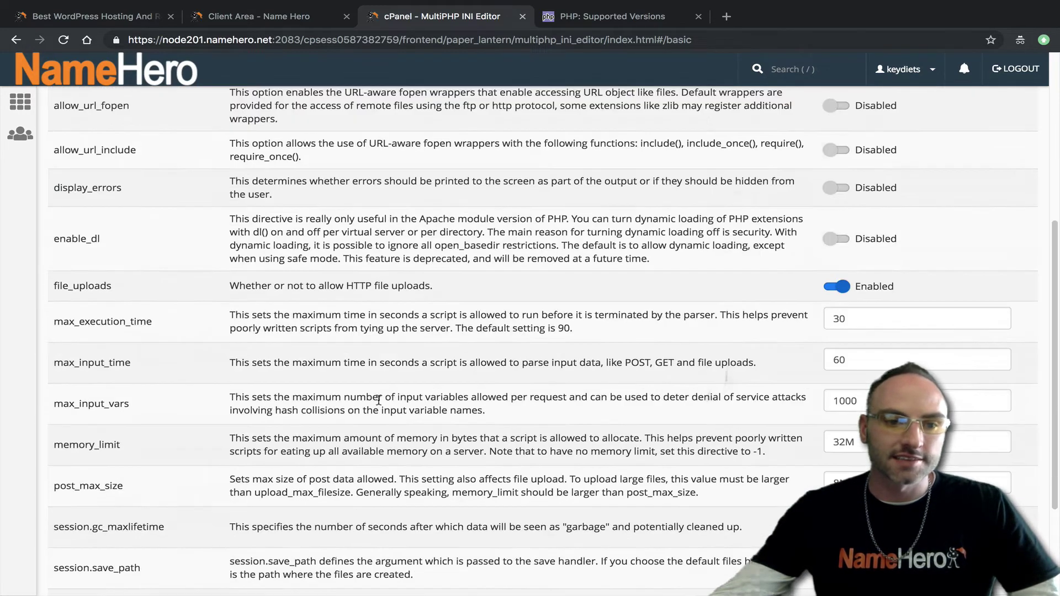
{"action": "scroll", "coordinate": [379, 400], "scroll_direction": "down", "scroll_amount": 3}
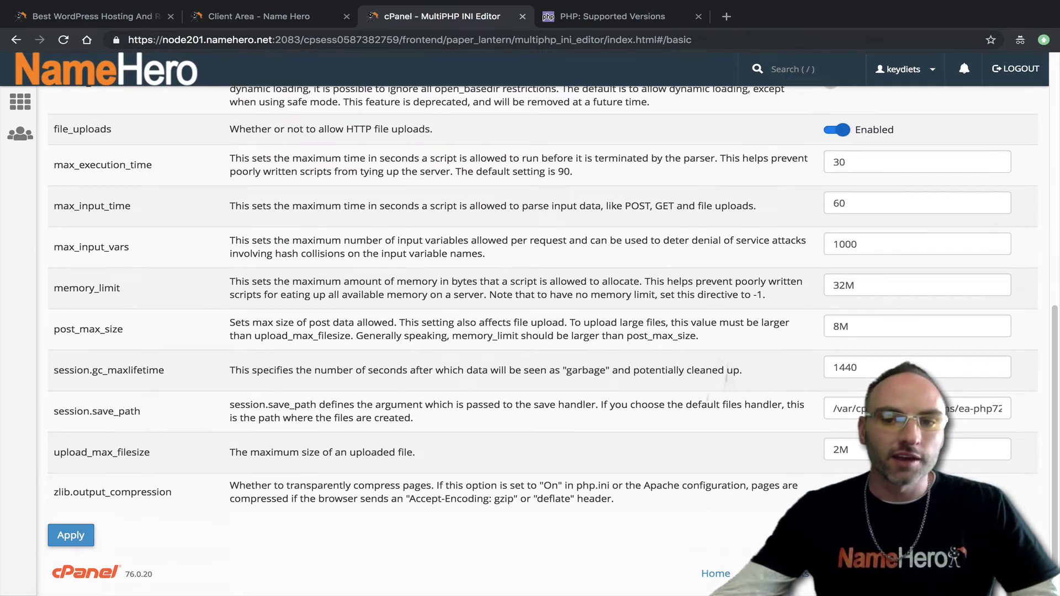
{"action": "double_click", "coordinate": [840, 450]}
{"action": "scroll", "coordinate": [323, 366], "scroll_direction": "up", "scroll_amount": 1}
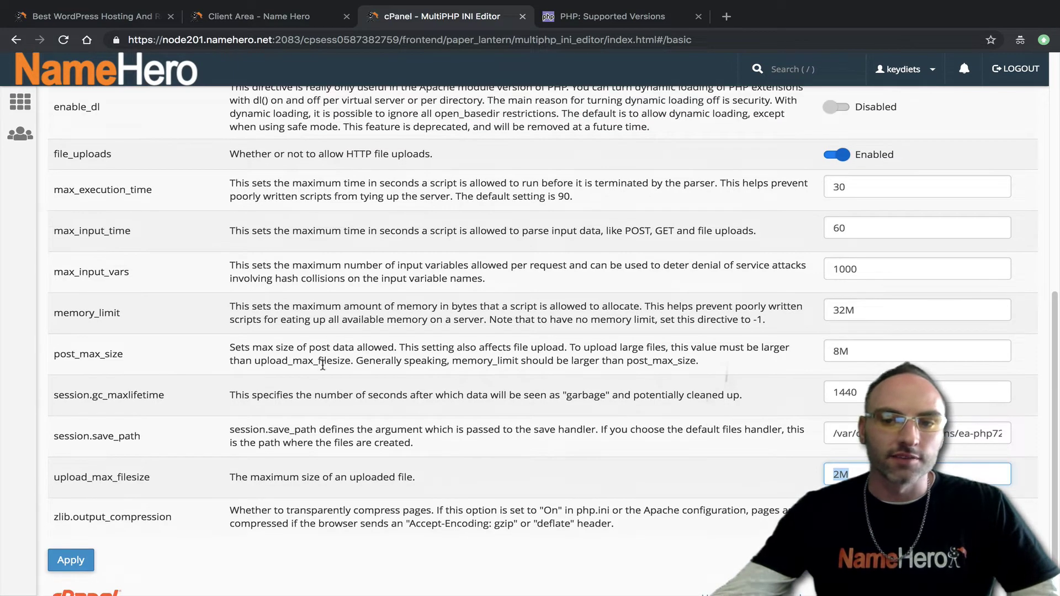
{"action": "scroll", "coordinate": [323, 366], "scroll_direction": "up", "scroll_amount": 7}
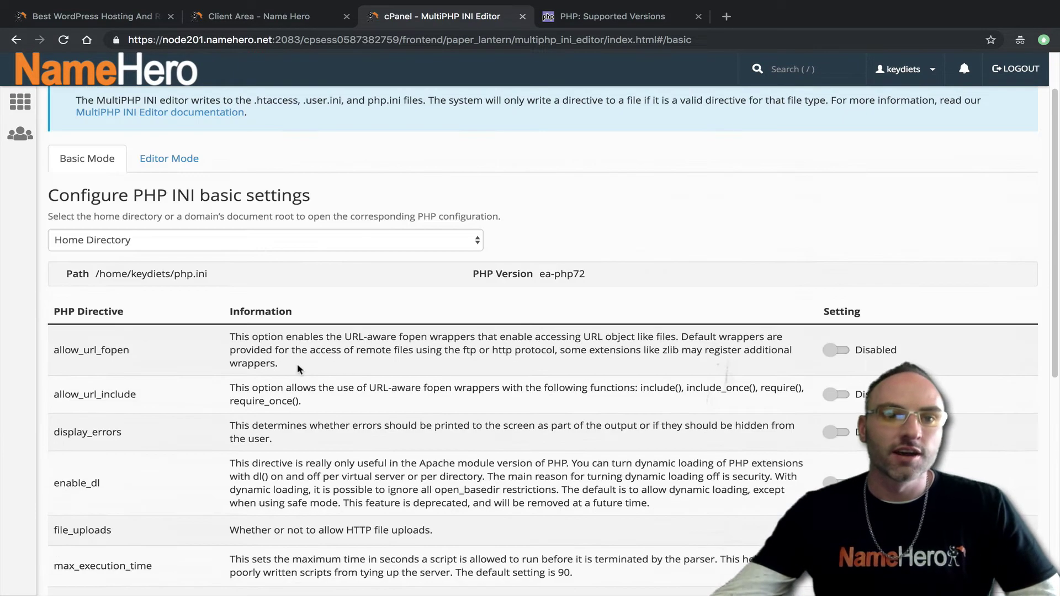
{"action": "scroll", "coordinate": [552, 381], "scroll_direction": "down", "scroll_amount": 7}
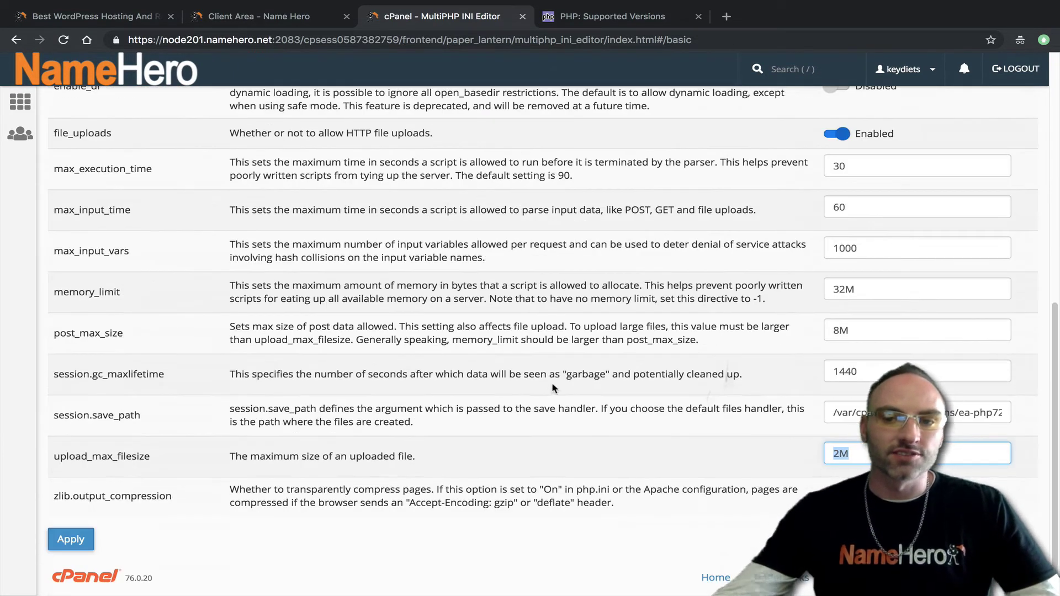
{"action": "scroll", "coordinate": [544, 387], "scroll_direction": "up", "scroll_amount": 2}
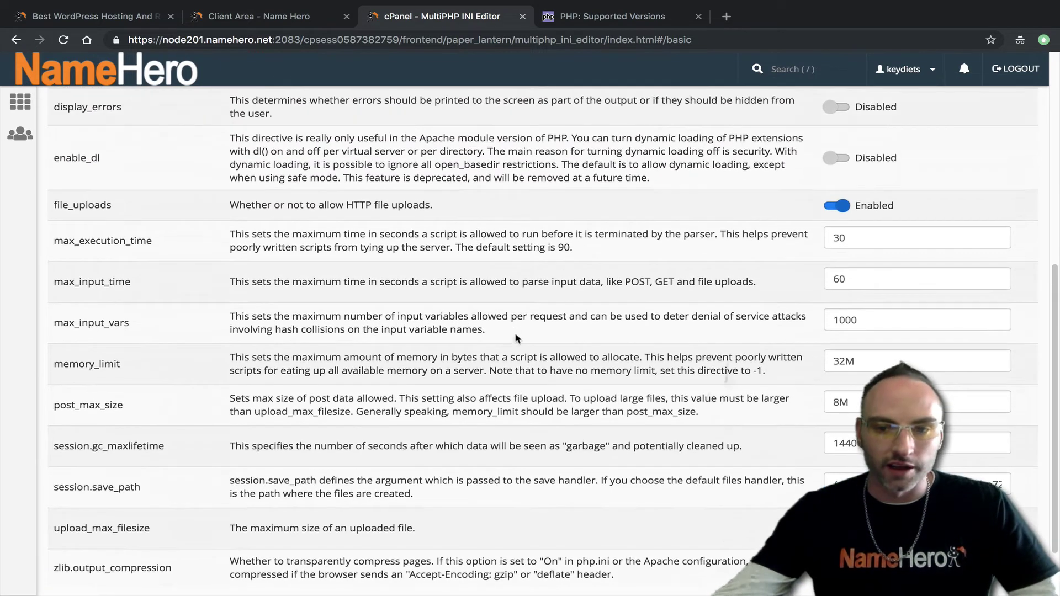
{"action": "scroll", "coordinate": [790, 397], "scroll_direction": "up", "scroll_amount": 4}
{"action": "left_click", "coordinate": [237, 157]}
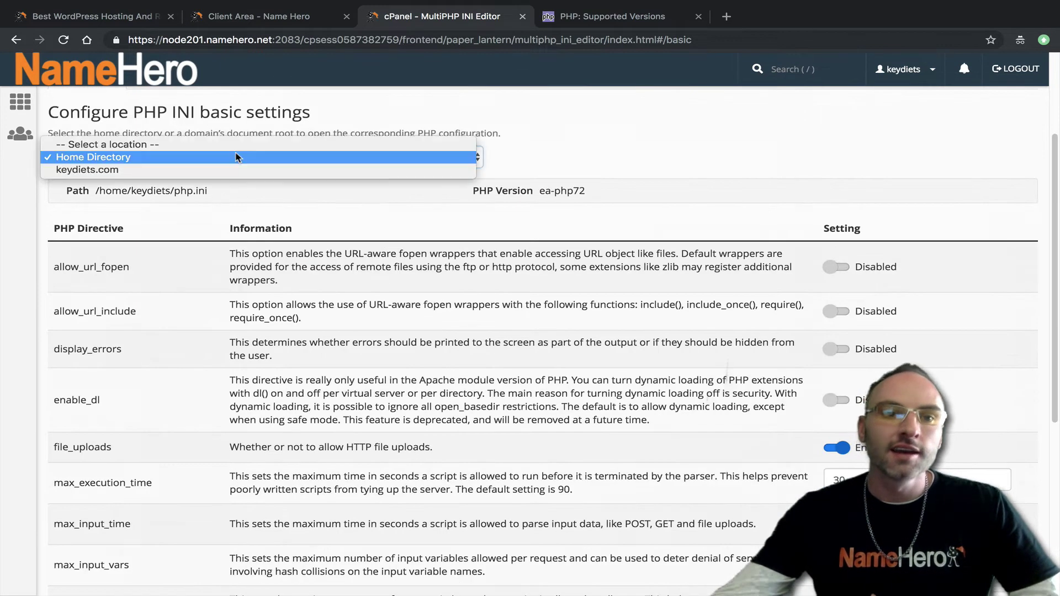
{"action": "left_click", "coordinate": [236, 158]}
- Search cPanel's home page for "php", open the MultiPHP Manager and check the system PHP version
{"action": "left_click", "coordinate": [105, 71]}
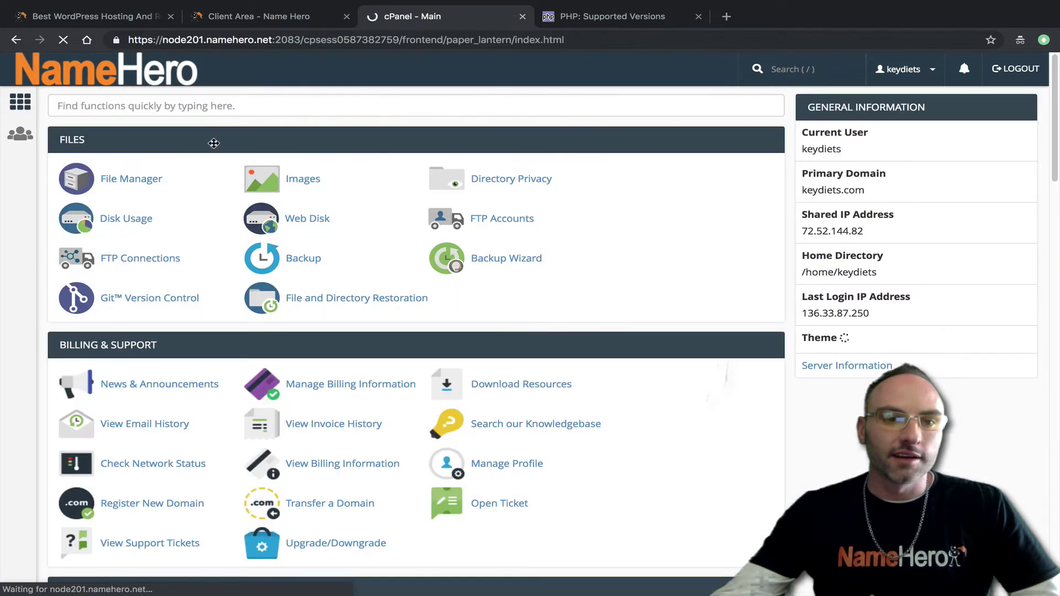
{"action": "left_click", "coordinate": [182, 106]}
{"action": "type", "text": "php"}
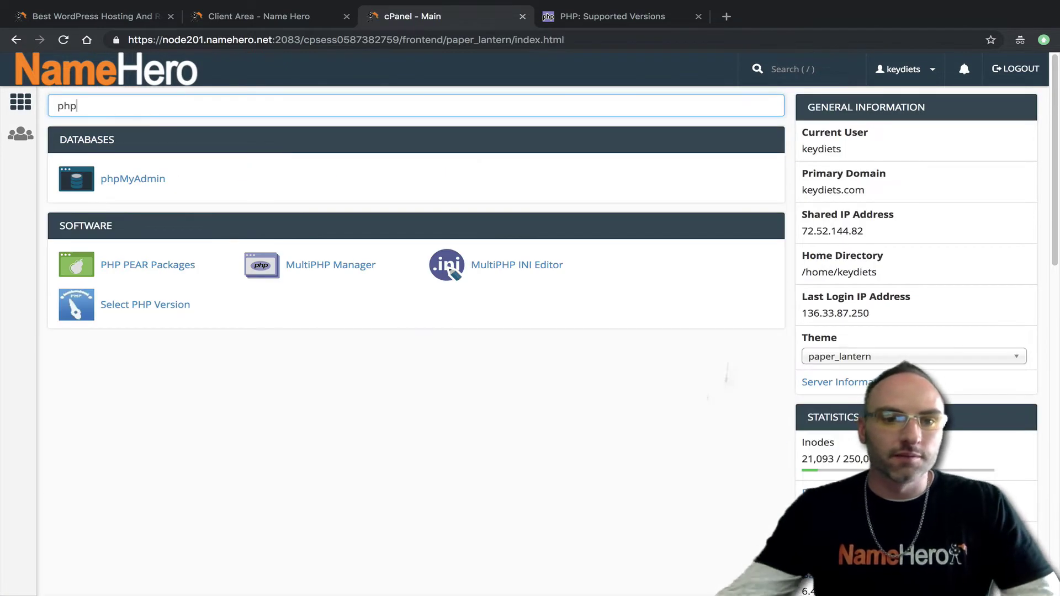
{"action": "left_click", "coordinate": [331, 265]}
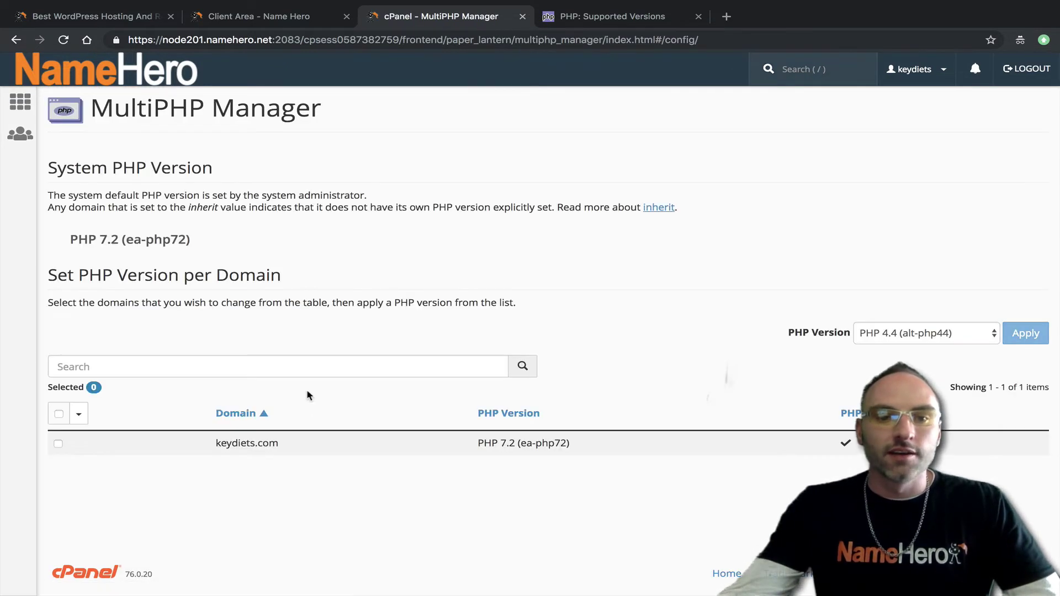
{"action": "mouse_move", "coordinate": [59, 237]}
{"action": "left_mouse_down"}
{"action": "mouse_move", "coordinate": [197, 241]}
{"action": "mouse_move", "coordinate": [66, 237]}
{"action": "left_mouse_up"}
{"action": "left_click", "coordinate": [208, 244]}
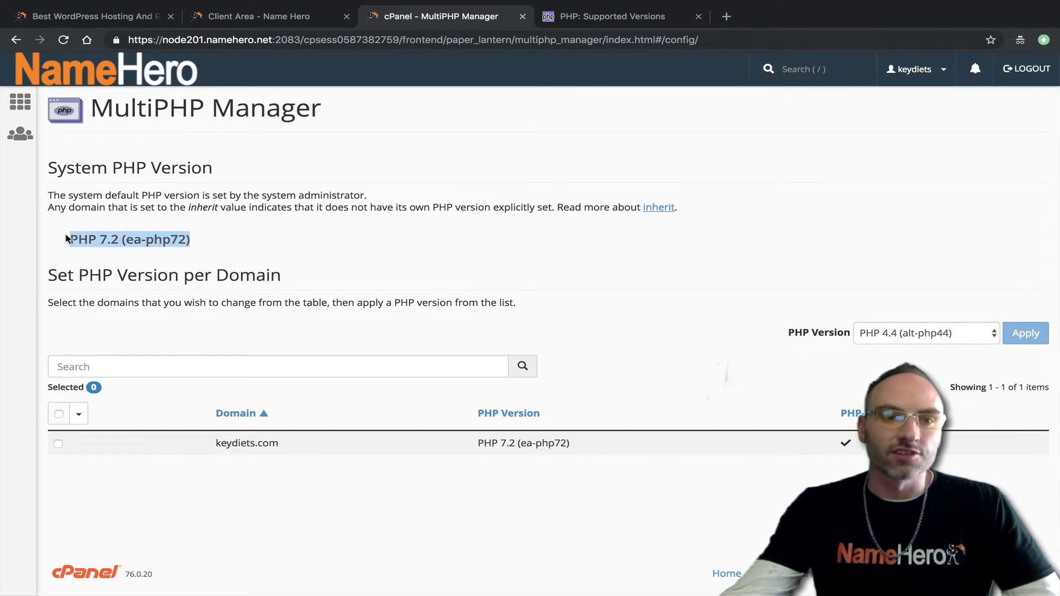
- Return to cPanel's home page, search its functions for "php" and open the Select PHP Version tool
{"action": "left_click", "coordinate": [67, 237]}
{"action": "left_click", "coordinate": [116, 79]}
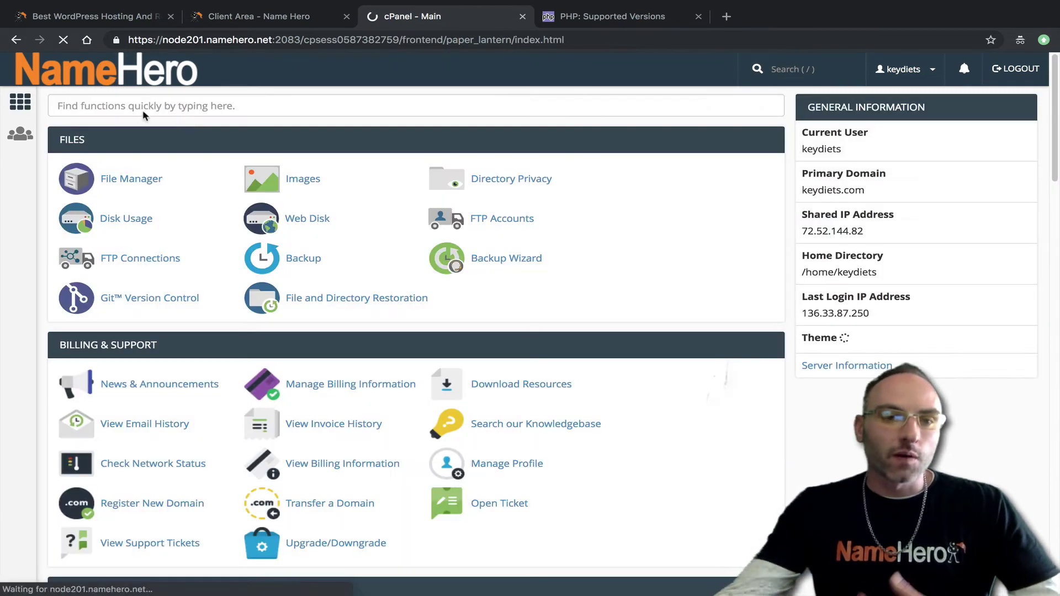
{"action": "left_click", "coordinate": [142, 106]}
{"action": "type", "text": "php"}
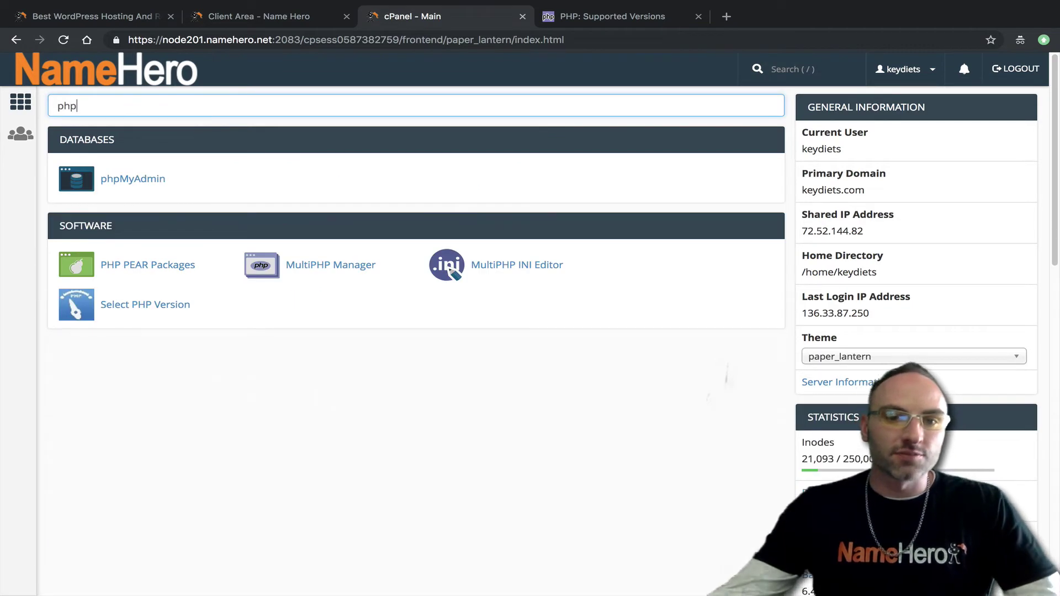
{"action": "left_click", "coordinate": [104, 312]}
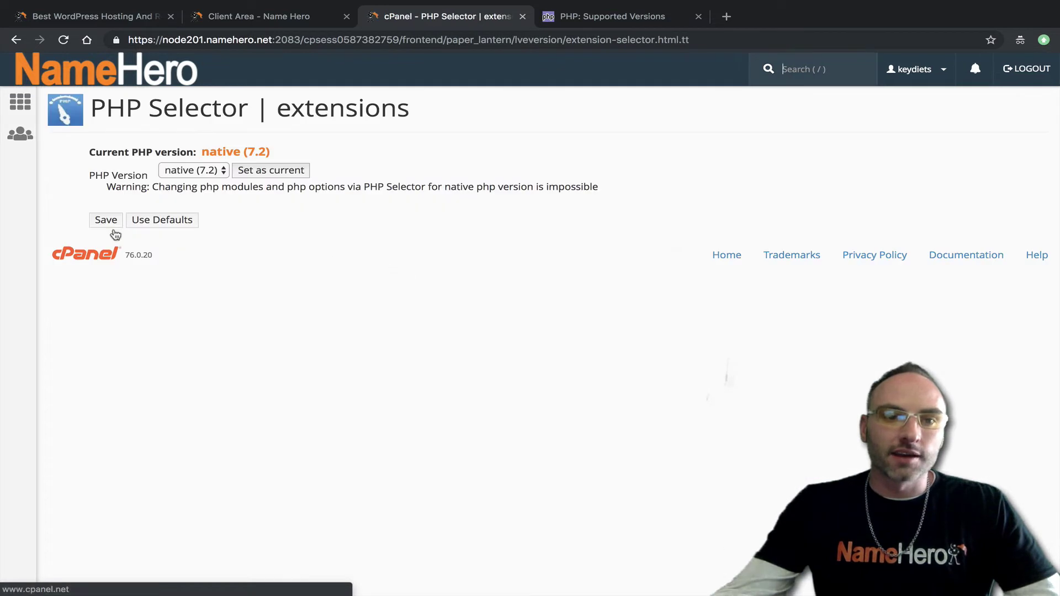
- Set PHP 7.2 as the current version instead of the native one, and open its PHP options
{"action": "left_click", "coordinate": [207, 175]}
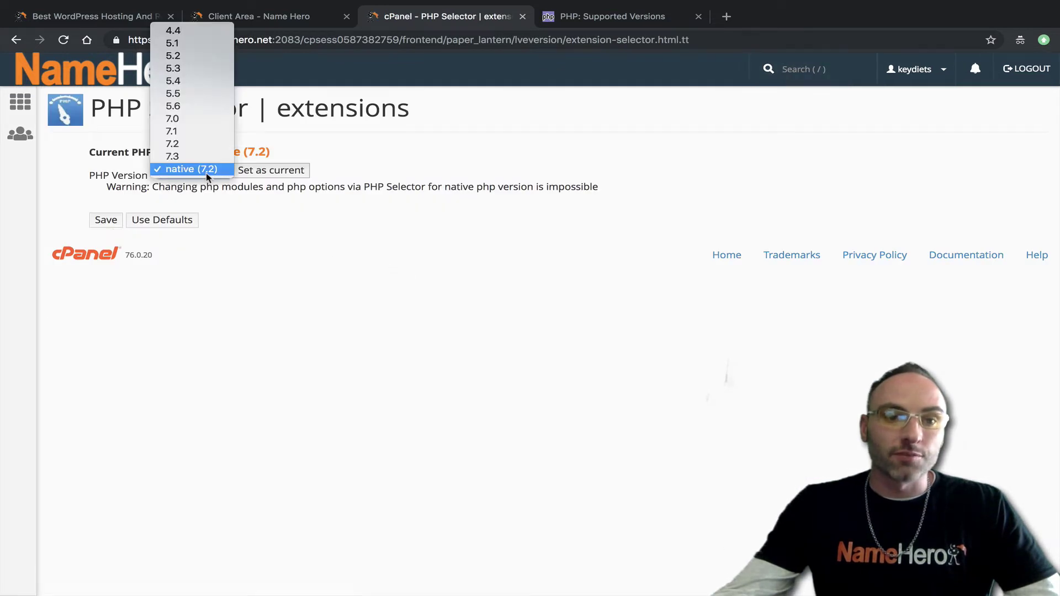
{"action": "left_click", "coordinate": [203, 145]}
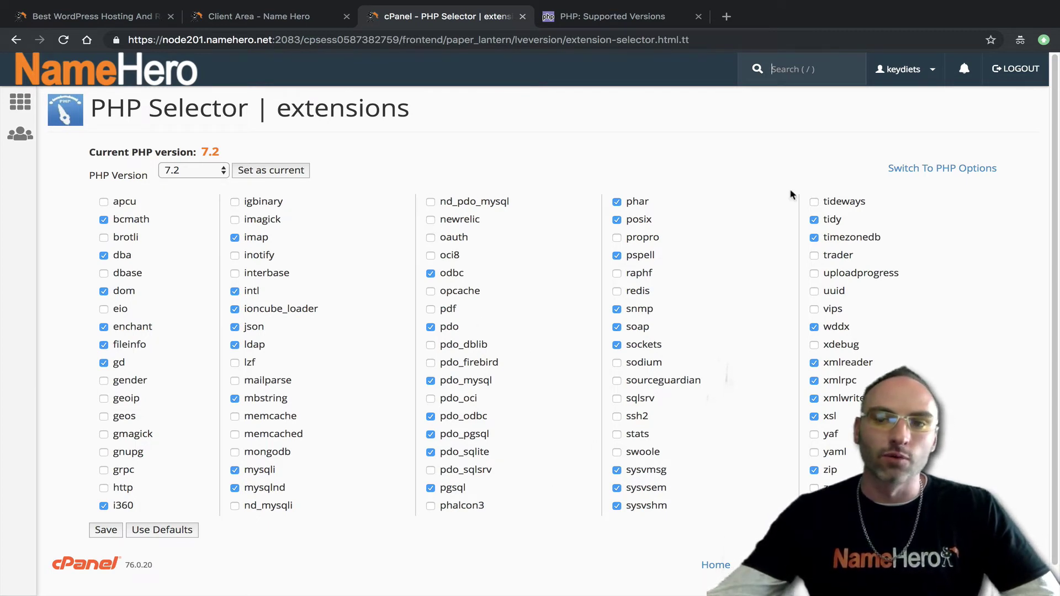
{"action": "left_click", "coordinate": [972, 171]}
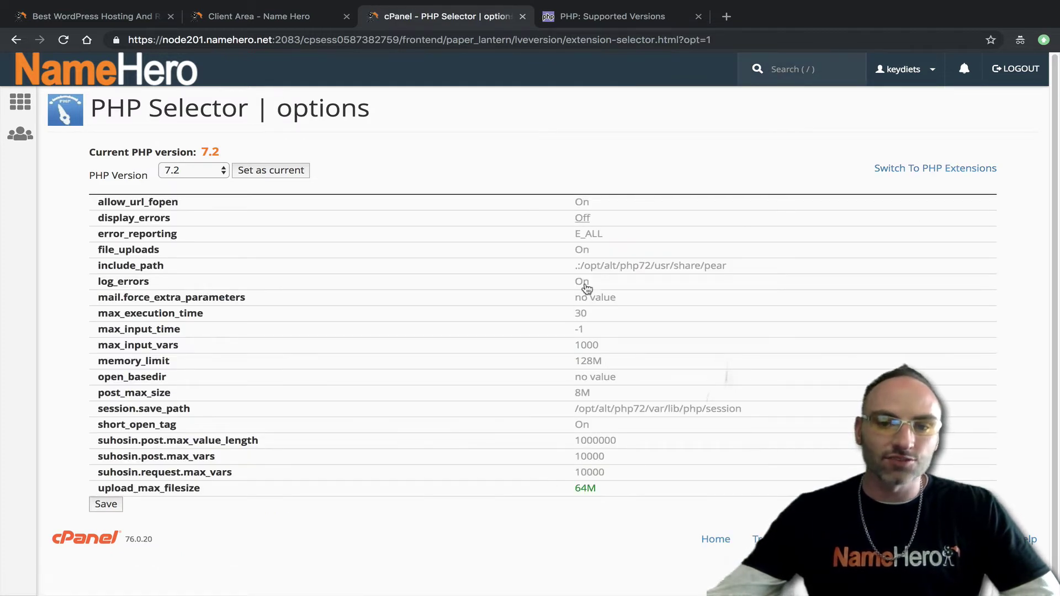
- Set post_max_size to 64M in the PHP 7.2 options and apply it
{"action": "left_click", "coordinate": [582, 393]}
{"action": "left_click", "coordinate": [589, 395]}
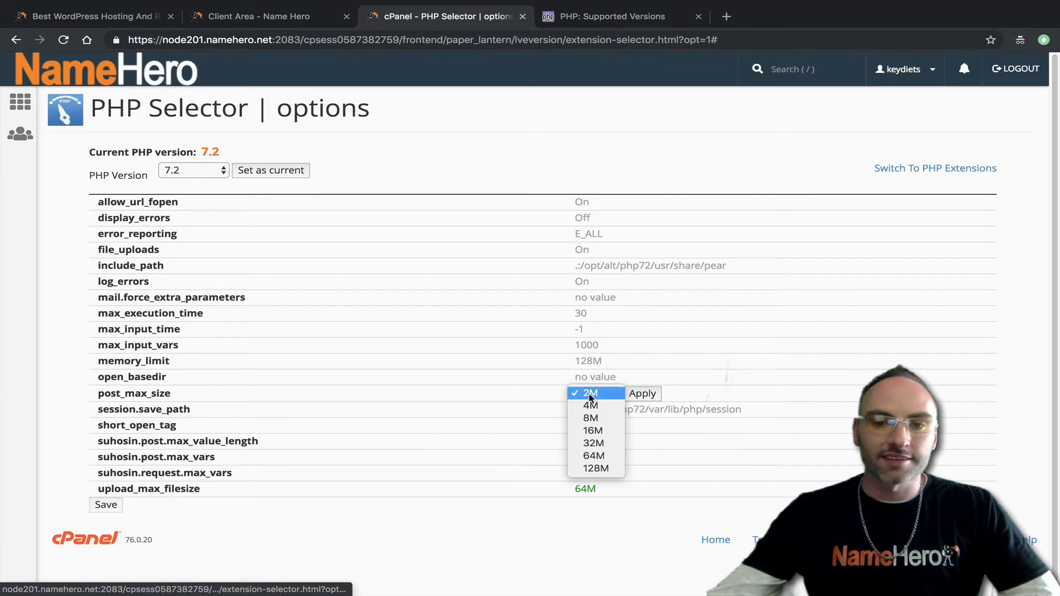
{"action": "left_click", "coordinate": [594, 455]}
{"action": "left_click", "coordinate": [645, 395]}
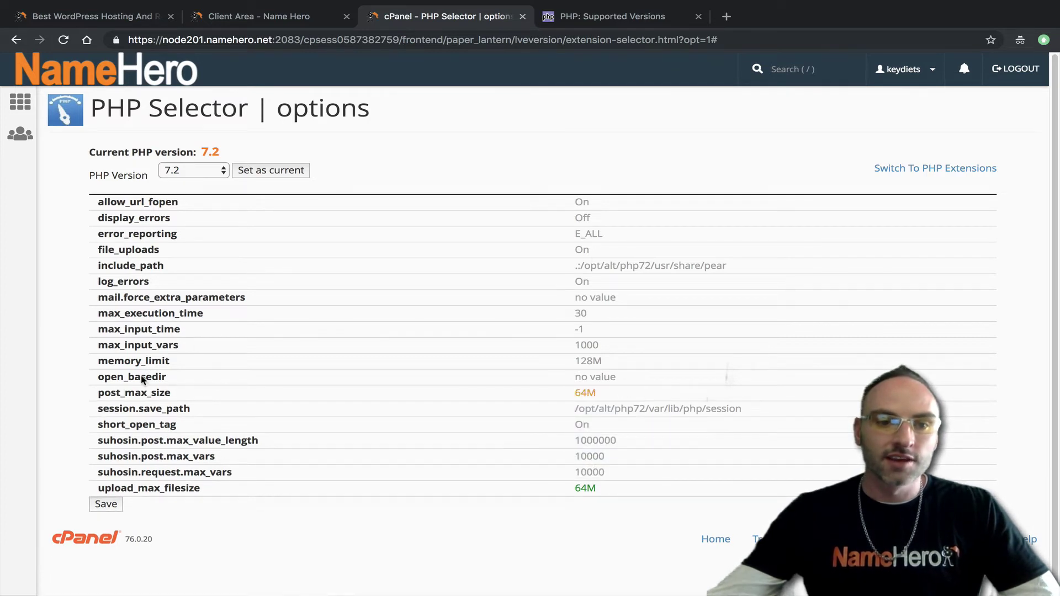
- Set memory_limit to 512M in the PHP 7.2 options, apply it and save the settings
{"action": "left_click", "coordinate": [588, 361]}
{"action": "left_click", "coordinate": [594, 362]}
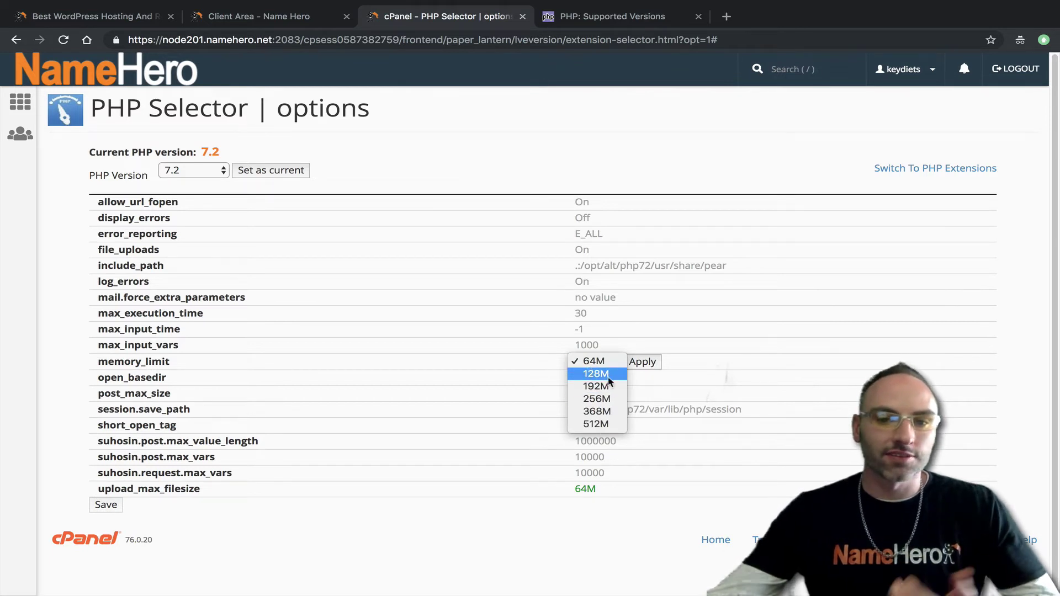
{"action": "left_click", "coordinate": [602, 425]}
{"action": "left_click", "coordinate": [642, 361]}
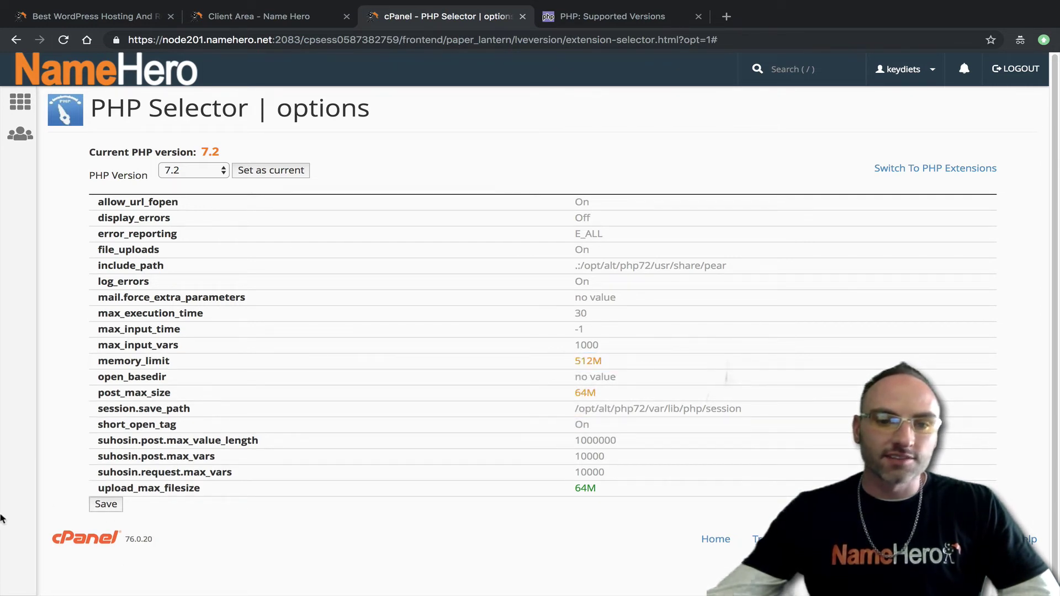
{"action": "left_click", "coordinate": [100, 505]}
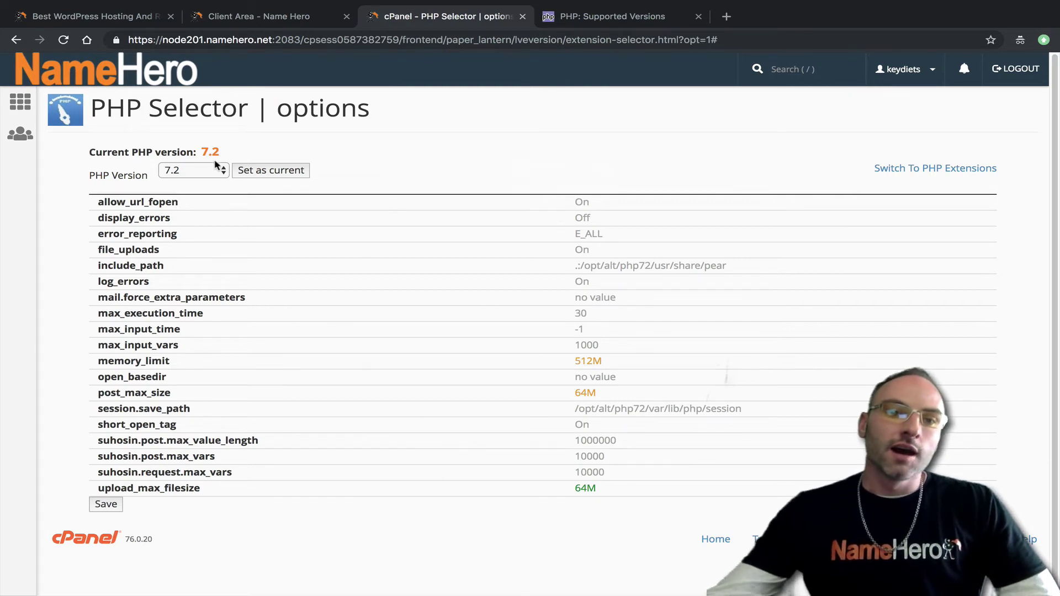
- Set the native (7.2) PHP version as current
{"action": "left_click", "coordinate": [202, 173]}
{"action": "left_click", "coordinate": [452, 155]}
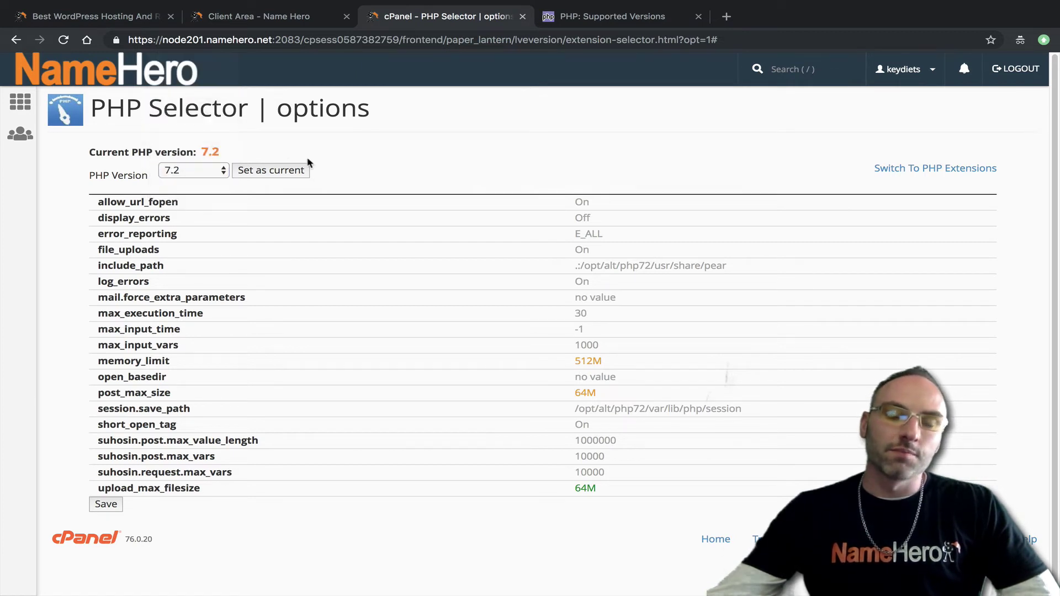
{"action": "left_click", "coordinate": [212, 179]}
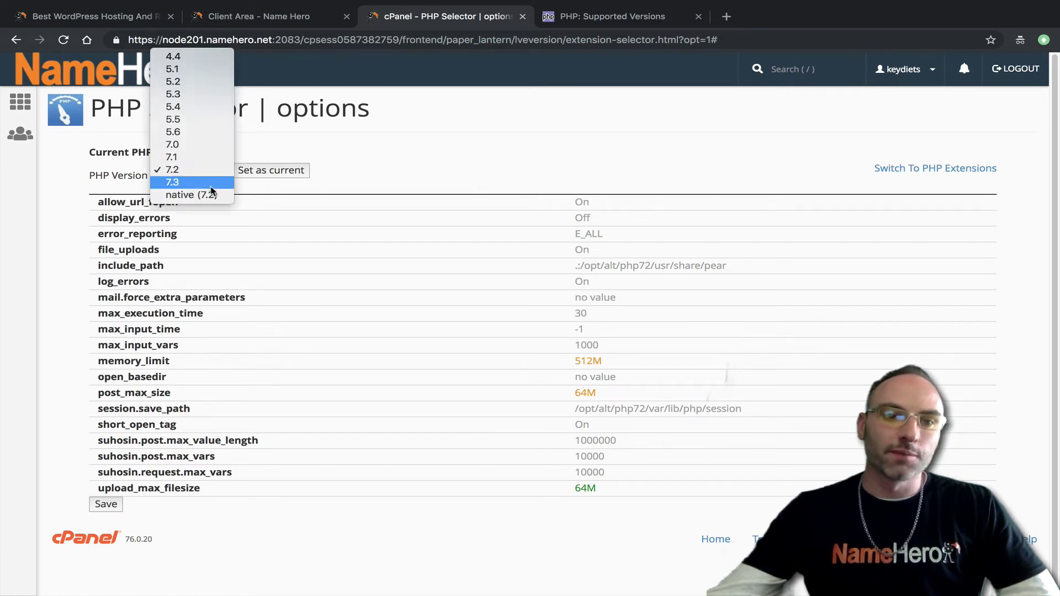
{"action": "left_click", "coordinate": [210, 196]}
{"action": "left_click", "coordinate": [265, 172]}
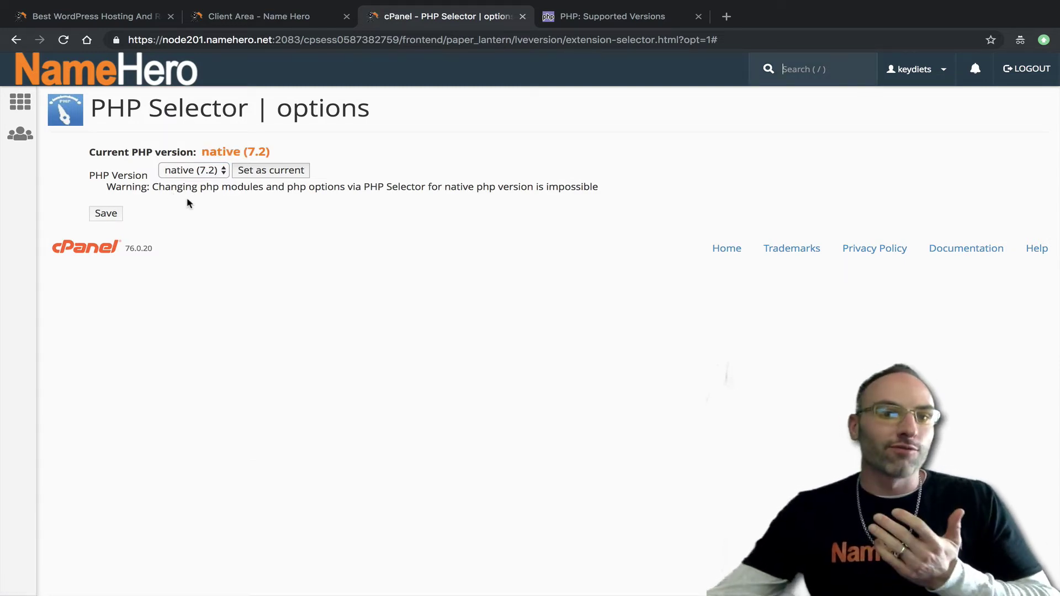
- Set PHP 5.6 as the account's current version
{"action": "left_click", "coordinate": [197, 176]}
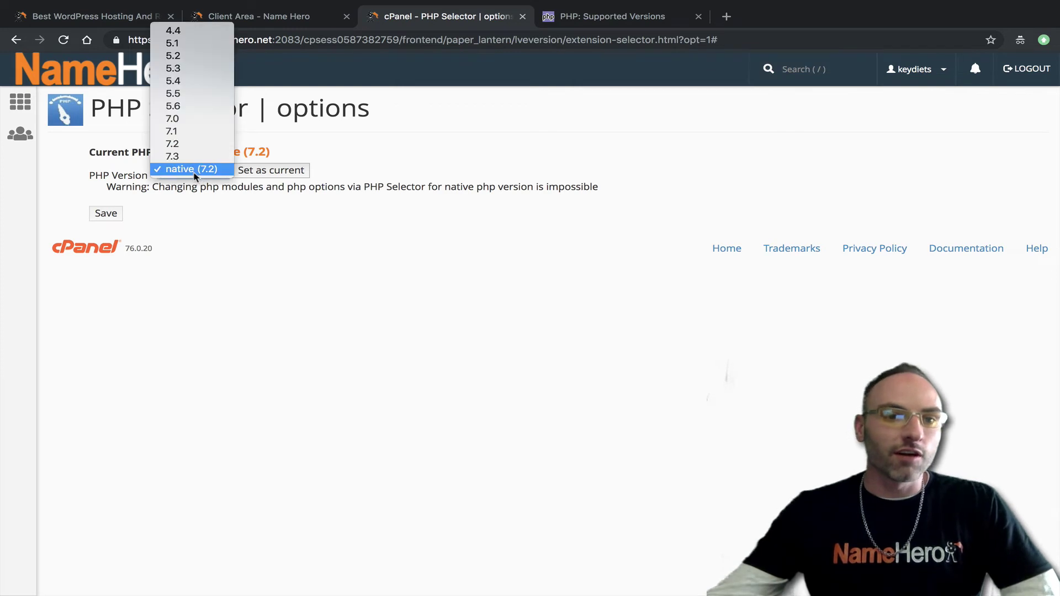
{"action": "left_click", "coordinate": [189, 104]}
{"action": "left_click", "coordinate": [284, 171]}
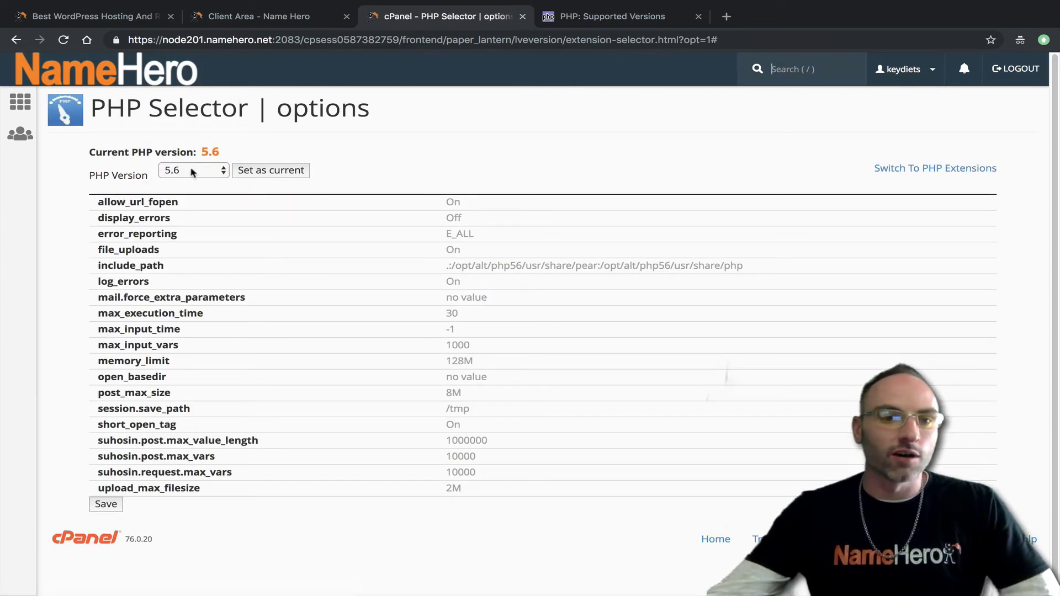
- Set PHP 7.0 as the account's current version
{"action": "left_click", "coordinate": [192, 171]}
{"action": "left_click", "coordinate": [188, 182]}
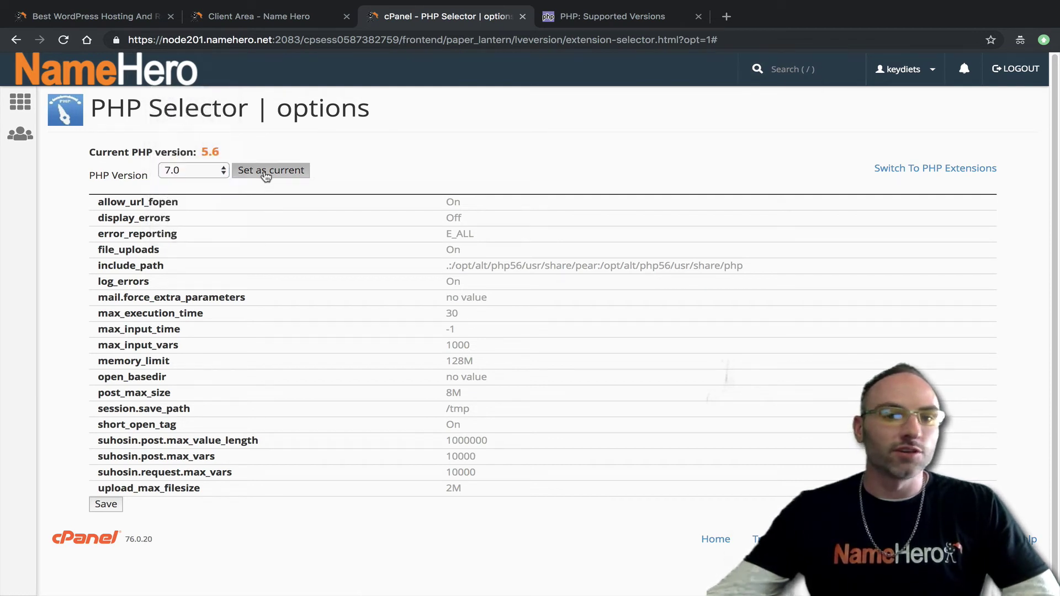
{"action": "left_click", "coordinate": [264, 176]}
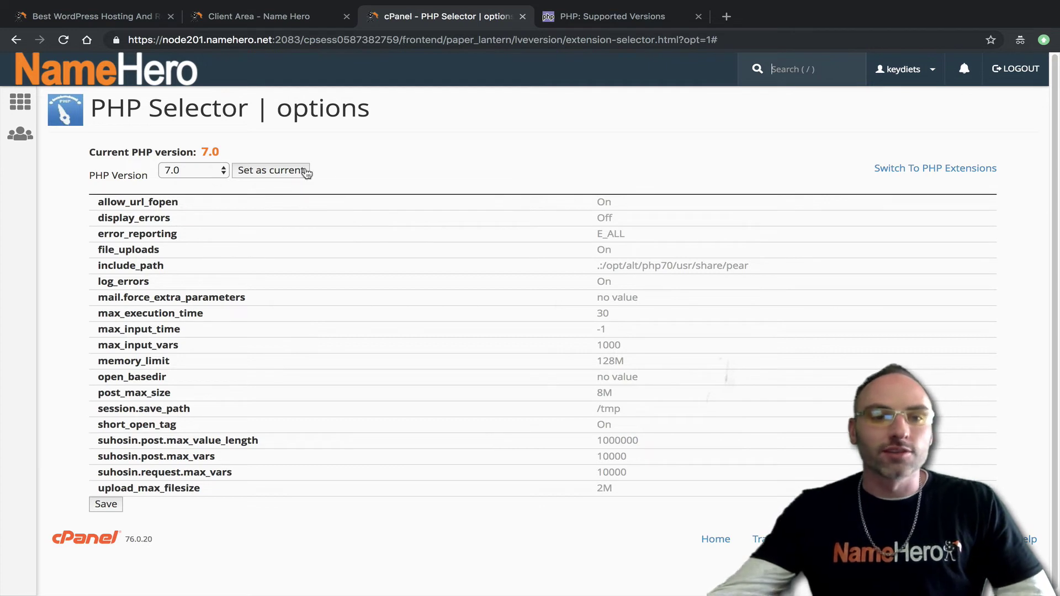
{"action": "left_click", "coordinate": [222, 174]}
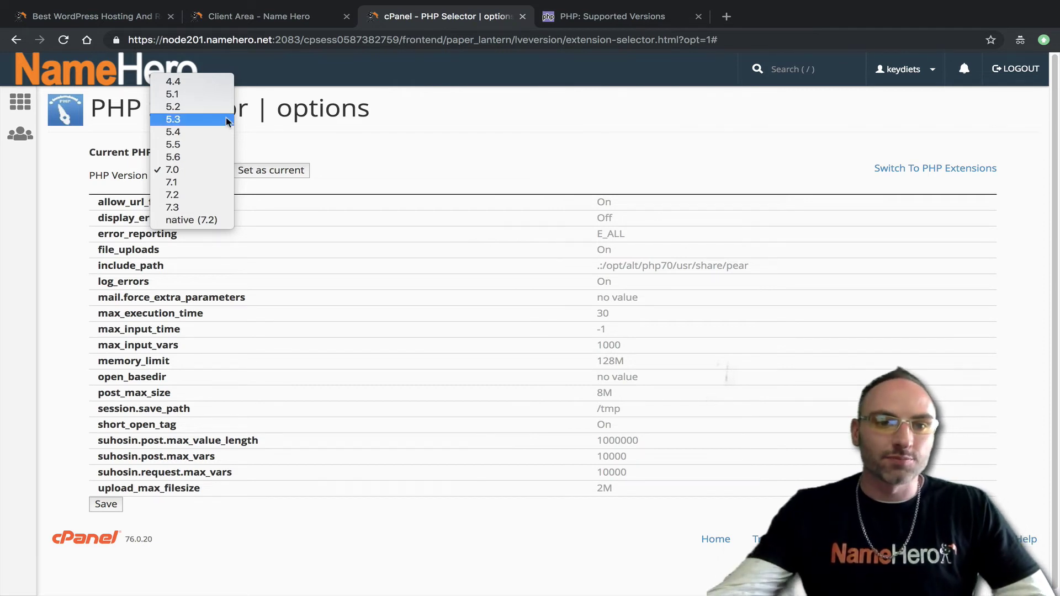
{"action": "left_click", "coordinate": [218, 169]}
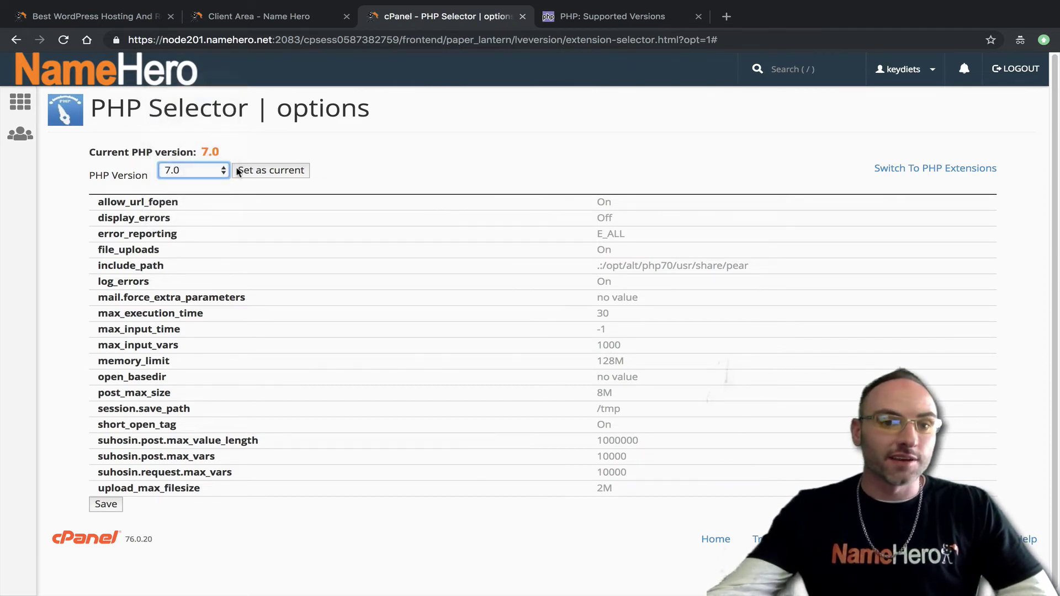
{"action": "left_click", "coordinate": [210, 172]}
{"action": "left_click", "coordinate": [458, 191]}
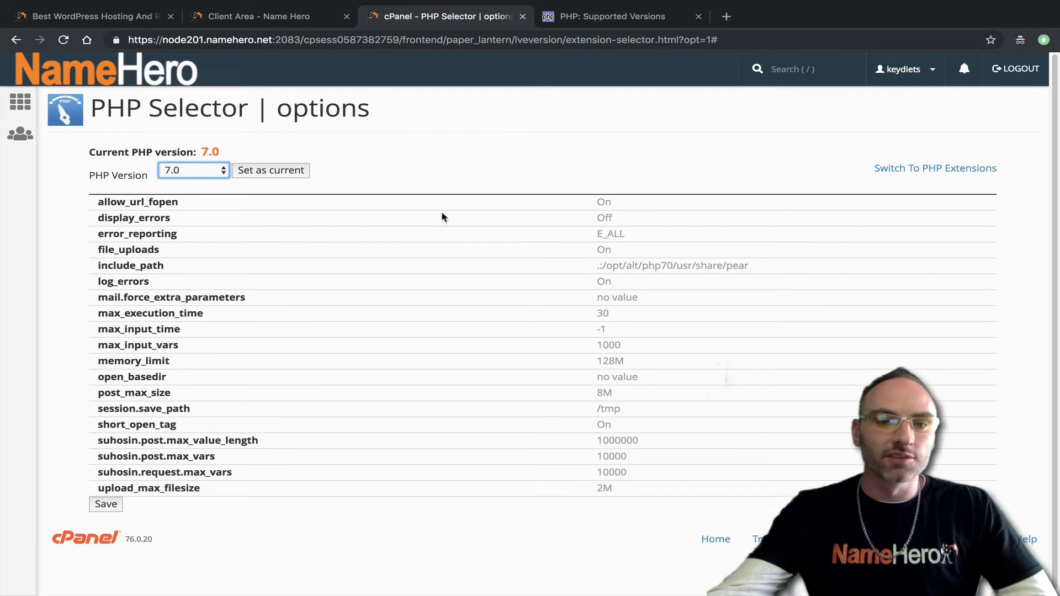
{"action": "left_click", "coordinate": [298, 171]}
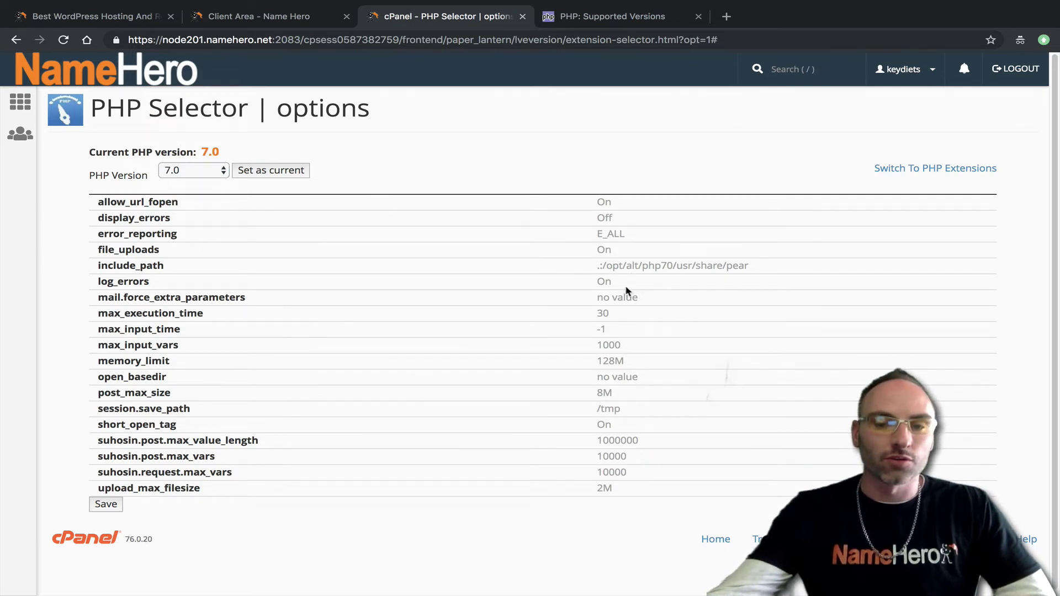
- Examine the support key and calendar on php.net's Supported Versions page and compare them with the PHP version set in cPanel
{"action": "mouse_move", "coordinate": [612, 301]}
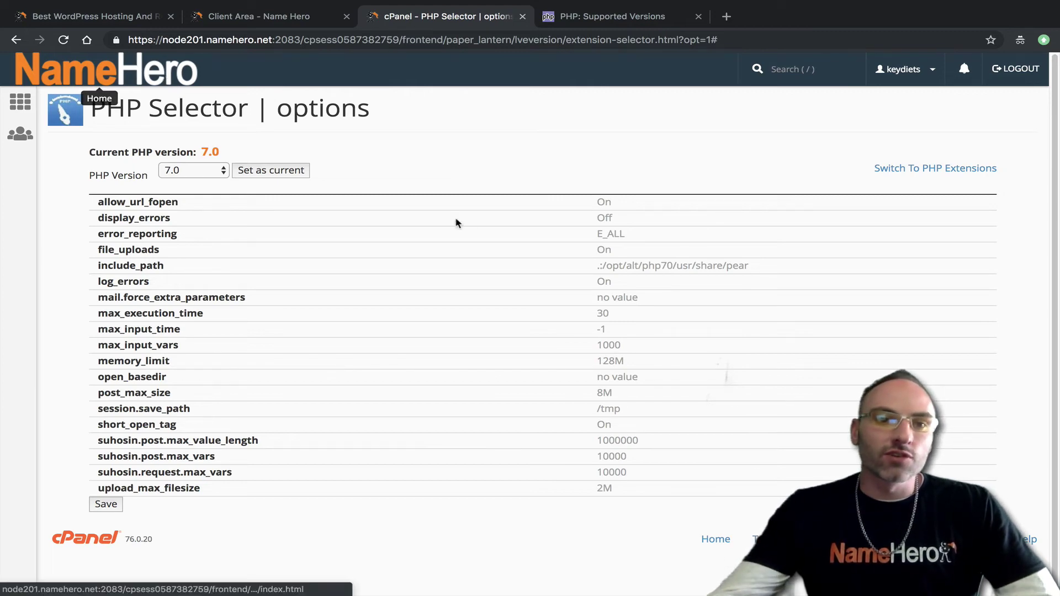
{"action": "left_click", "coordinate": [634, 20]}
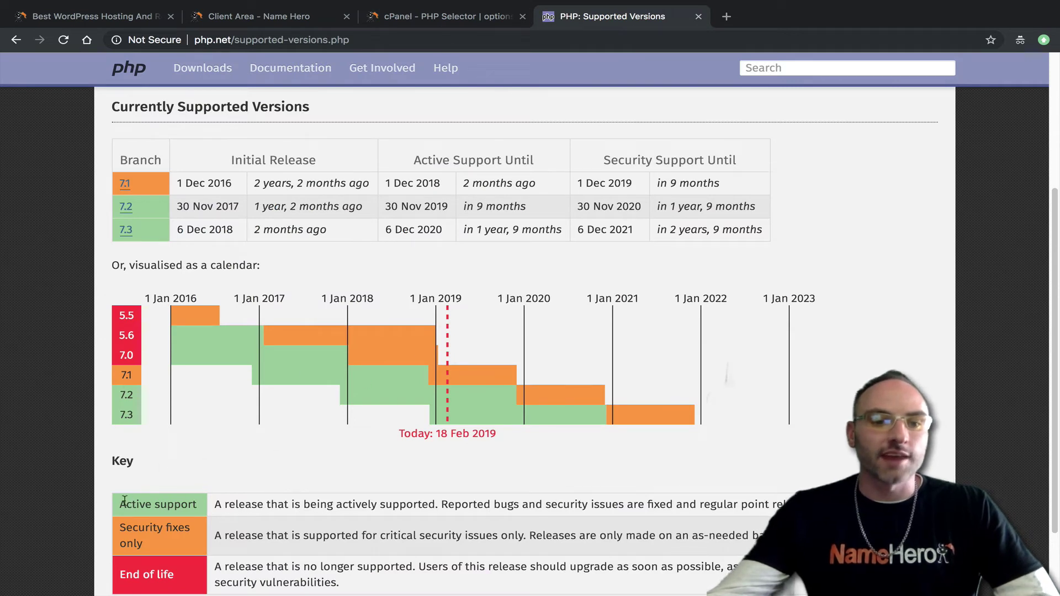
{"action": "left_click_drag", "start_coordinate": [123, 501], "coordinate": [218, 504]}
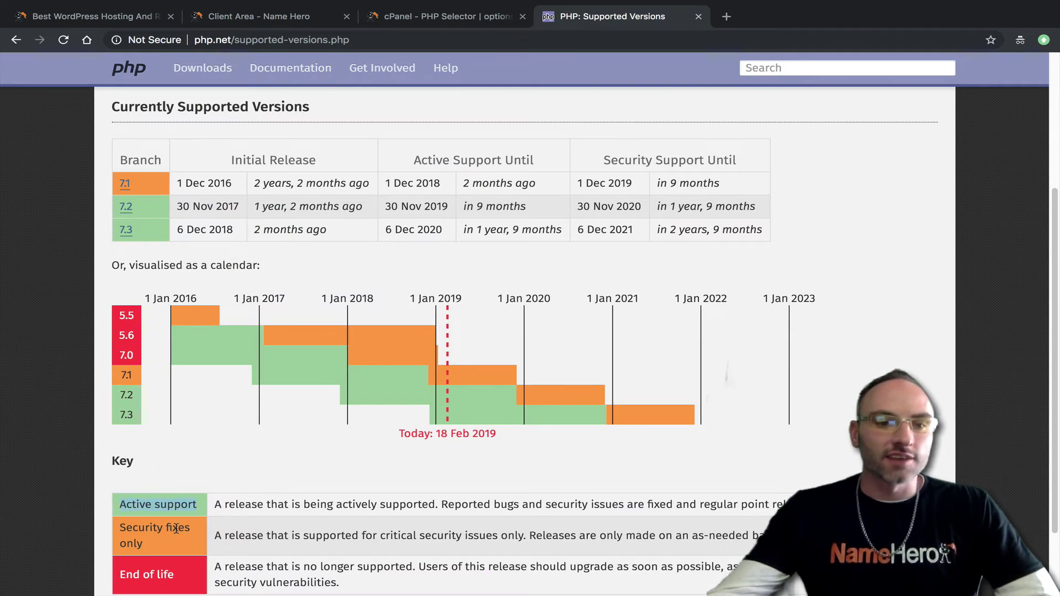
{"action": "triple_click", "coordinate": [136, 509]}
{"action": "left_click", "coordinate": [136, 508]}
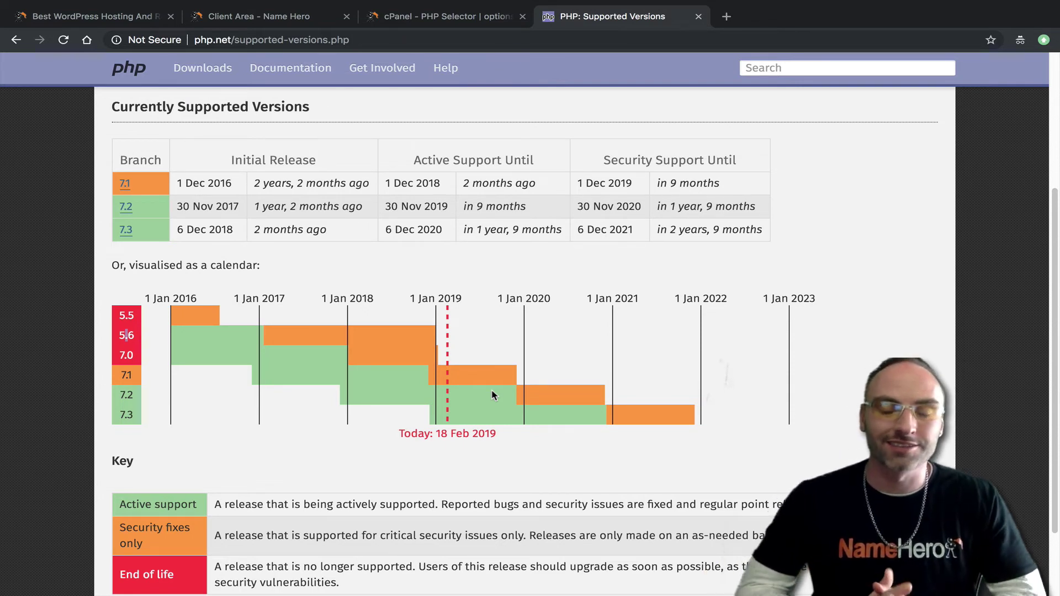
{"action": "left_click", "coordinate": [440, 21]}
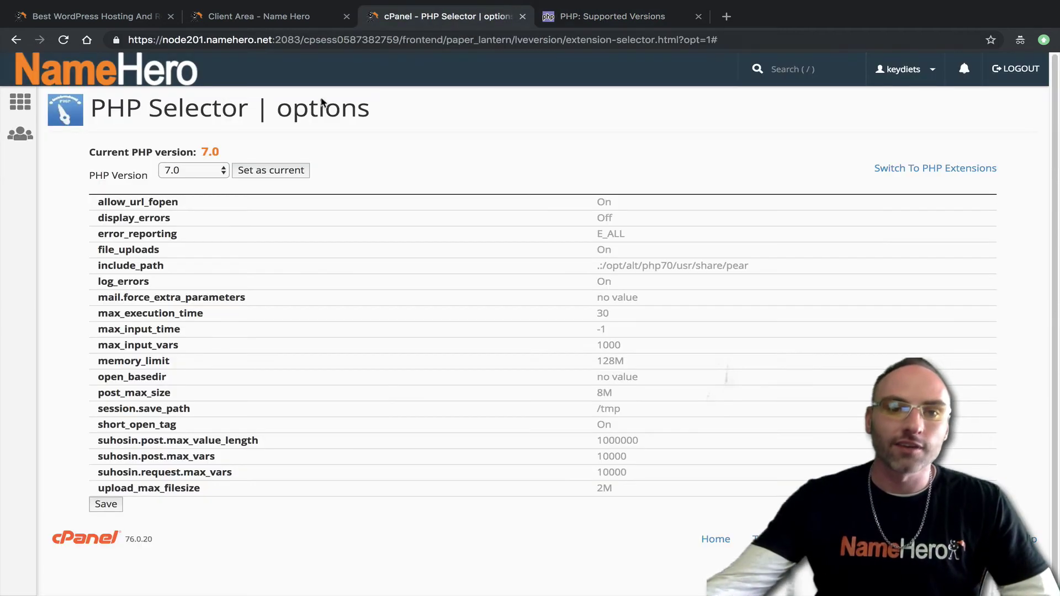
{"action": "left_click", "coordinate": [619, 16]}
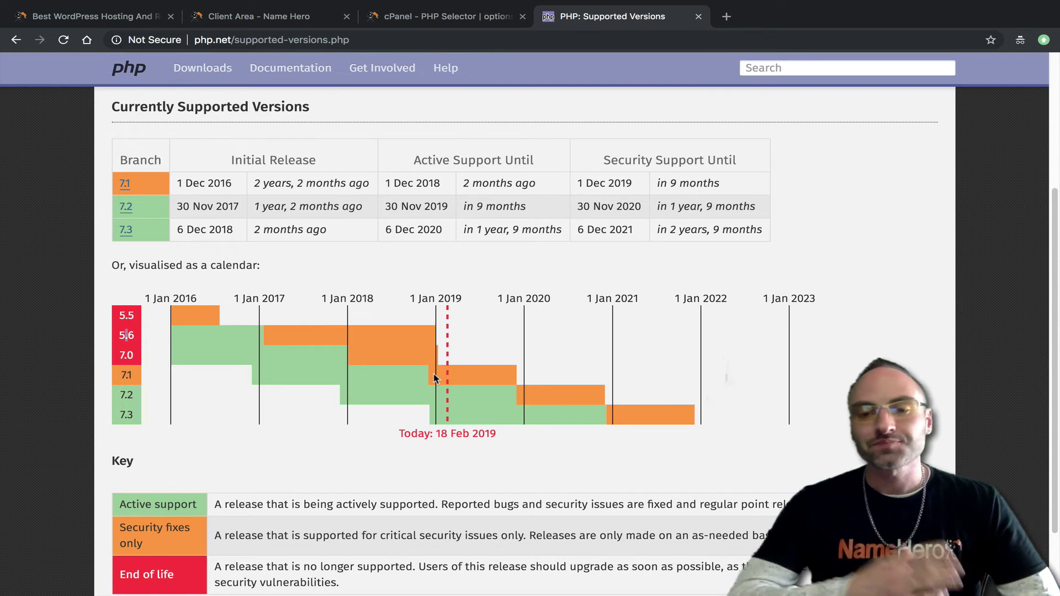
{"action": "left_click", "coordinate": [430, 16]}
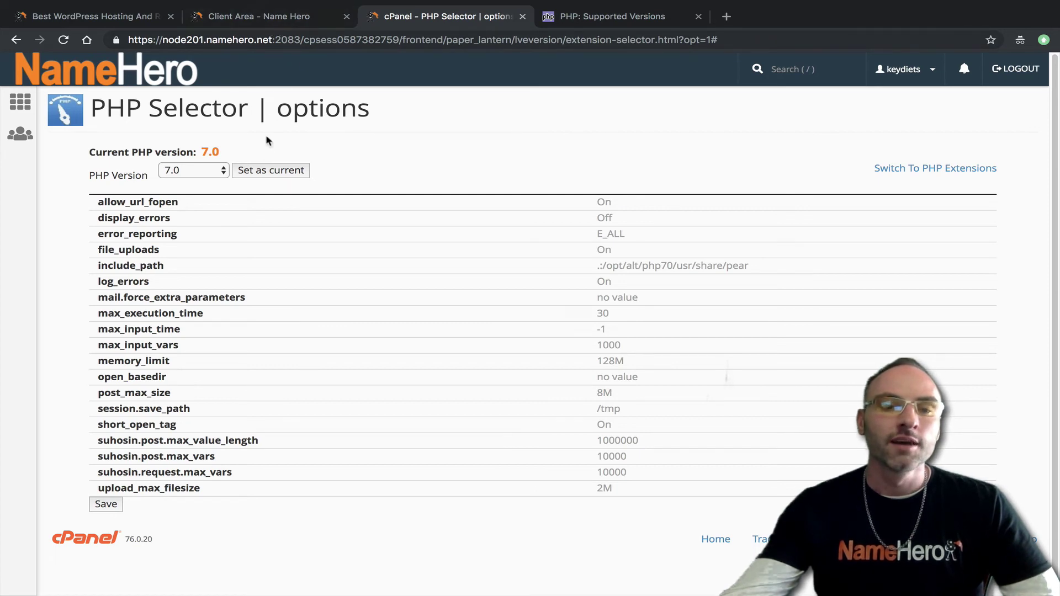
{"action": "left_click", "coordinate": [578, 19]}
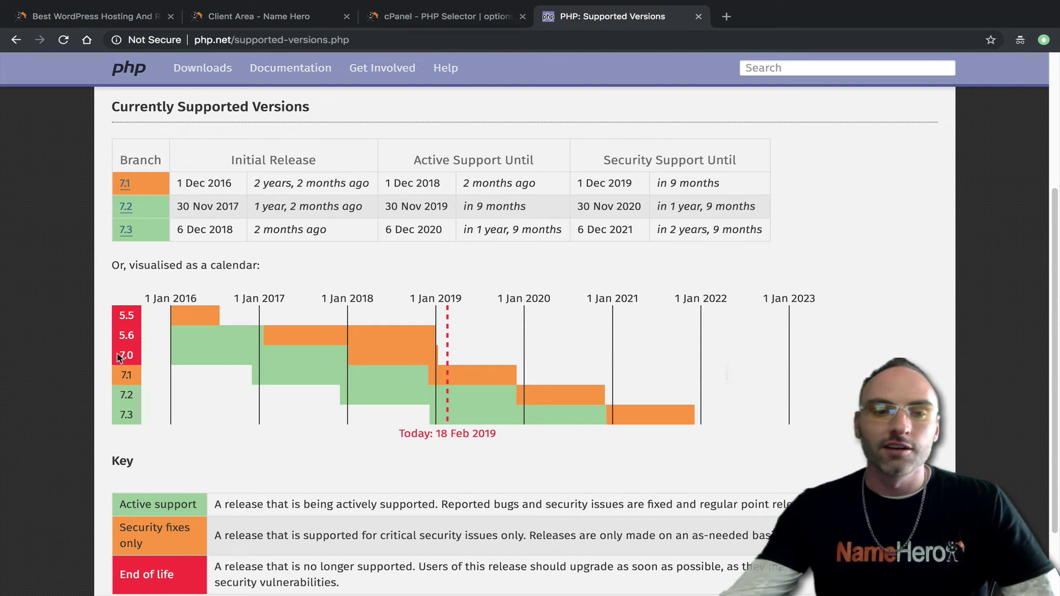
{"action": "left_click_drag", "start_coordinate": [119, 353], "coordinate": [126, 352]}
- Go back to cPanel's PHP Selector and set PHP 7.3 as the account's current version
{"action": "left_click", "coordinate": [437, 16]}
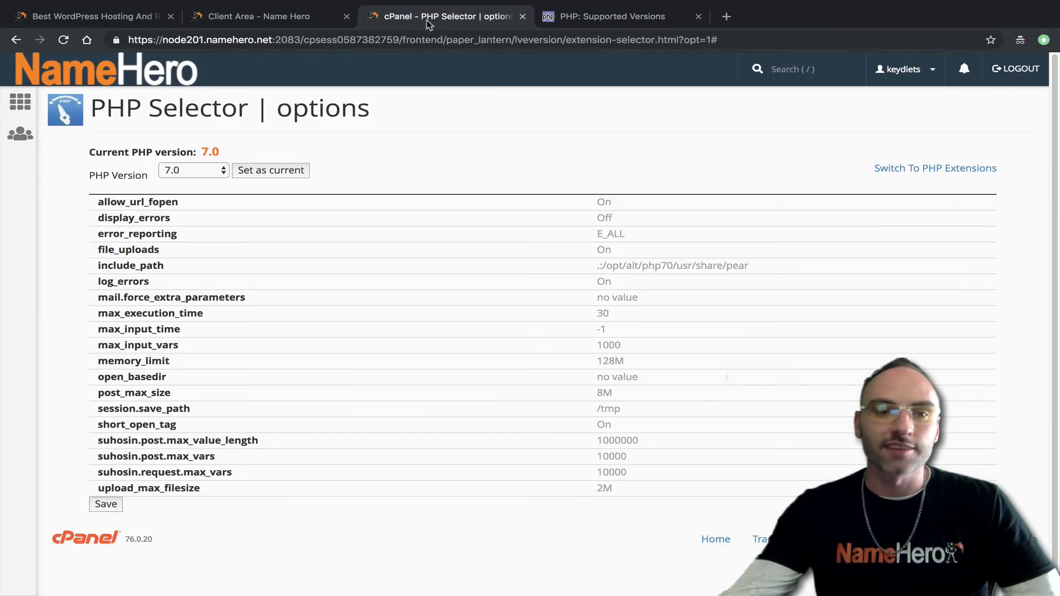
{"action": "left_click", "coordinate": [187, 176]}
{"action": "left_click", "coordinate": [211, 168]}
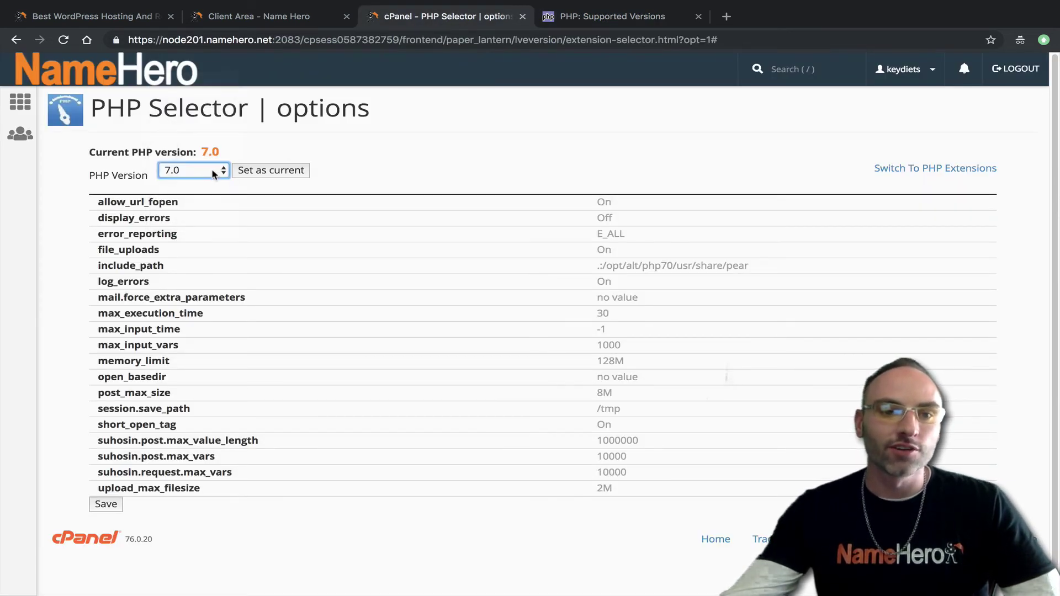
{"action": "left_click", "coordinate": [211, 171]}
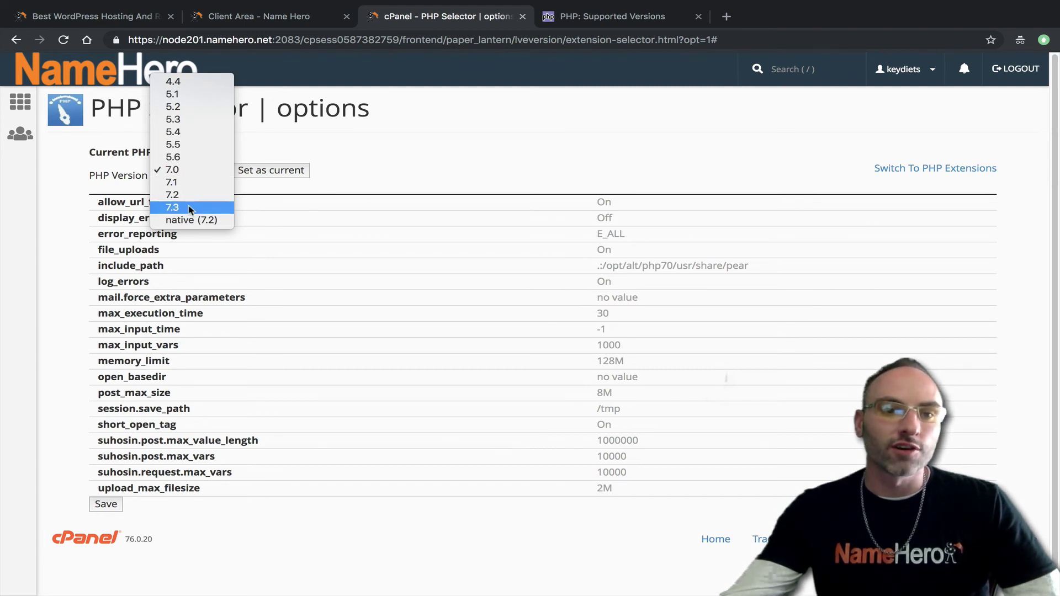
{"action": "left_click", "coordinate": [191, 208]}
{"action": "left_click", "coordinate": [273, 170]}
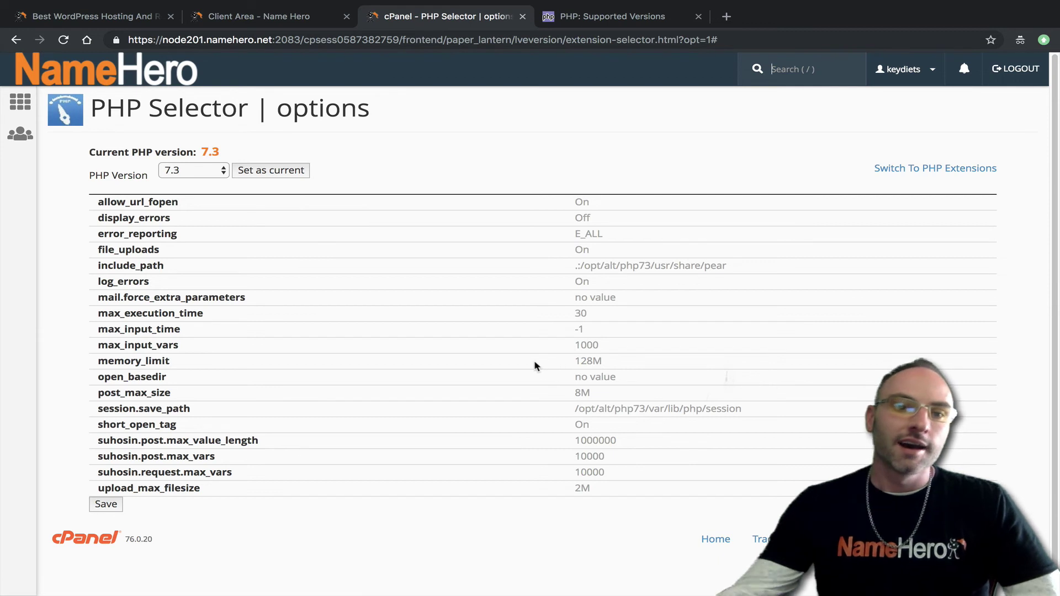
{"action": "mouse_move", "coordinate": [535, 360]}
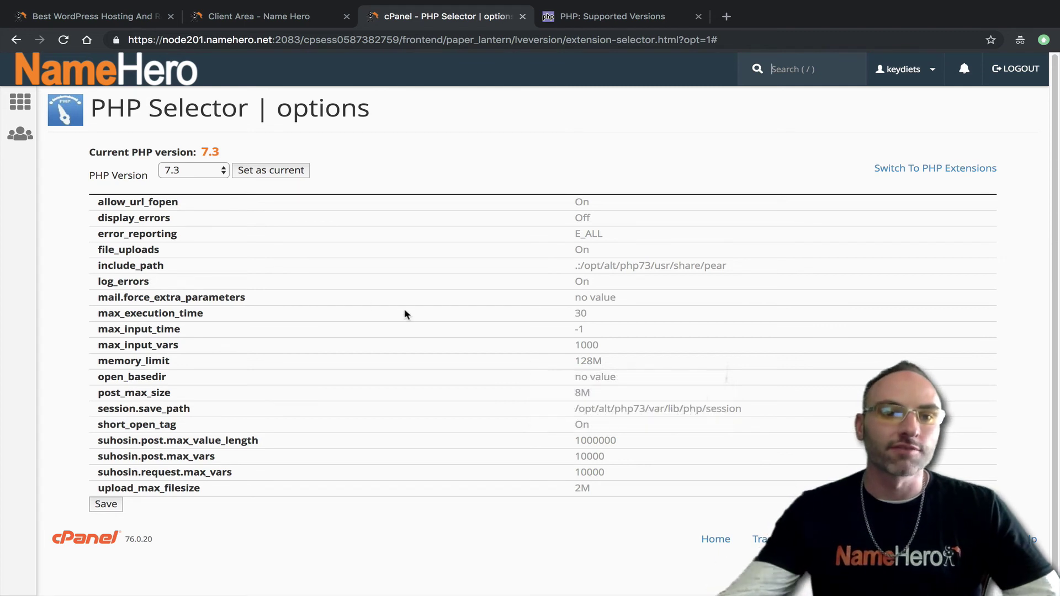
- Set PHP 7.2 as the account's current version
{"action": "left_click", "coordinate": [186, 173]}
{"action": "left_click", "coordinate": [185, 157]}
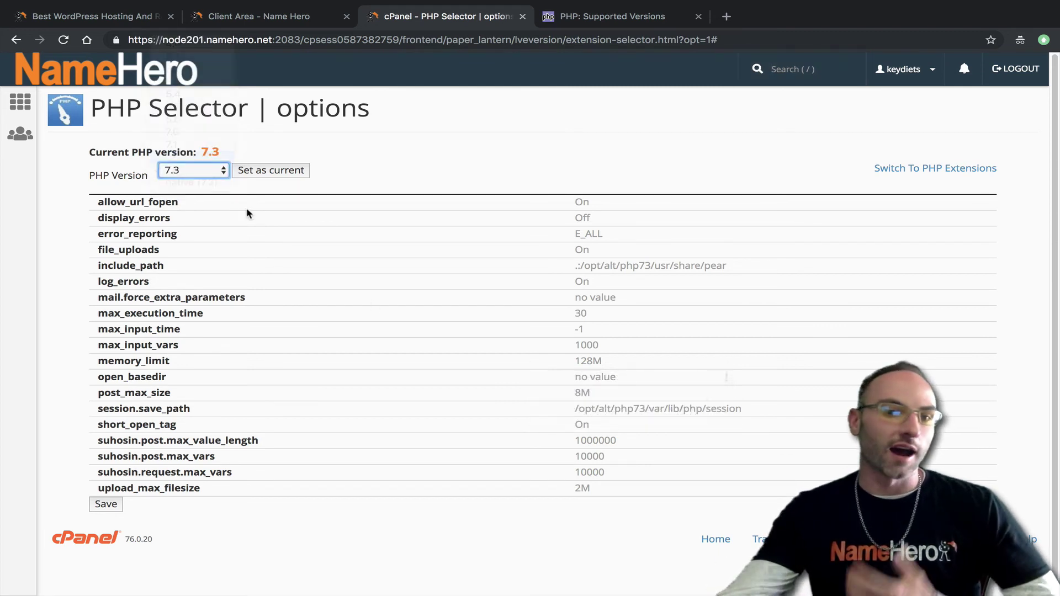
{"action": "left_click", "coordinate": [262, 177]}
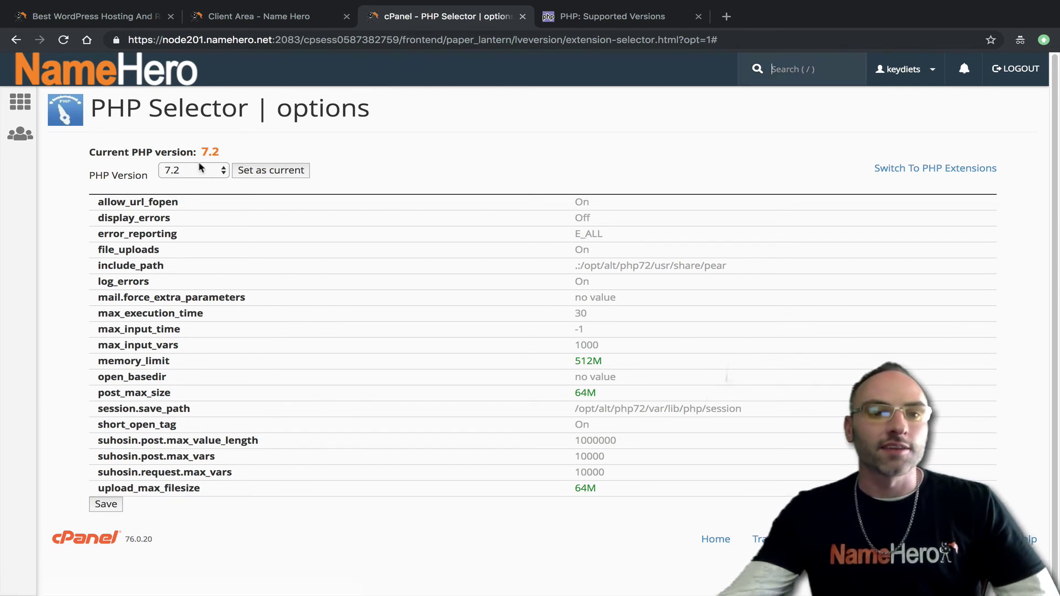
{"action": "left_click", "coordinate": [208, 171]}
{"action": "left_click", "coordinate": [177, 170]}
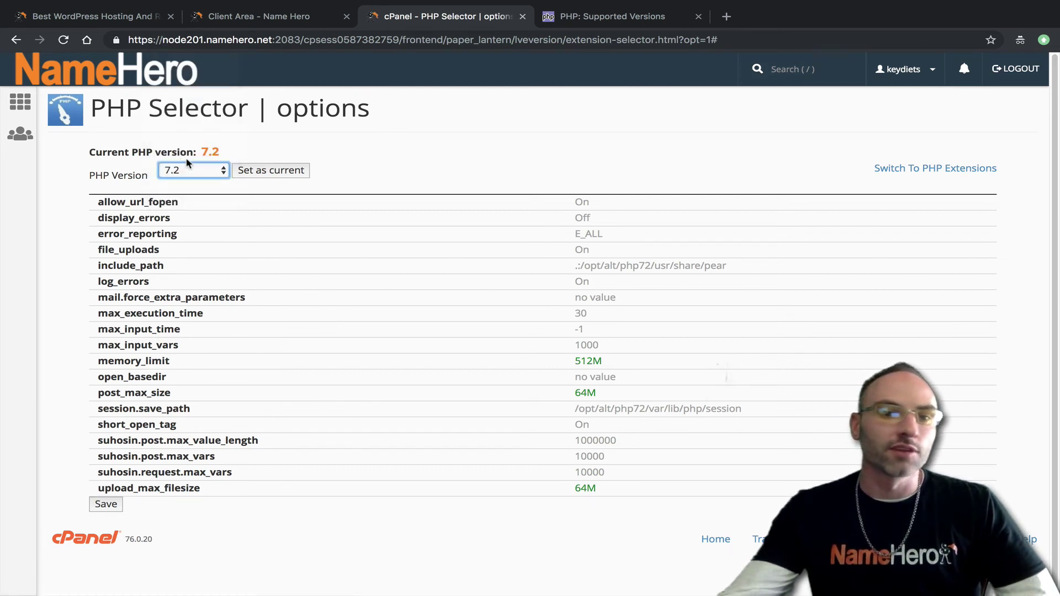
{"action": "left_click", "coordinate": [191, 169]}
{"action": "left_click", "coordinate": [190, 170]}
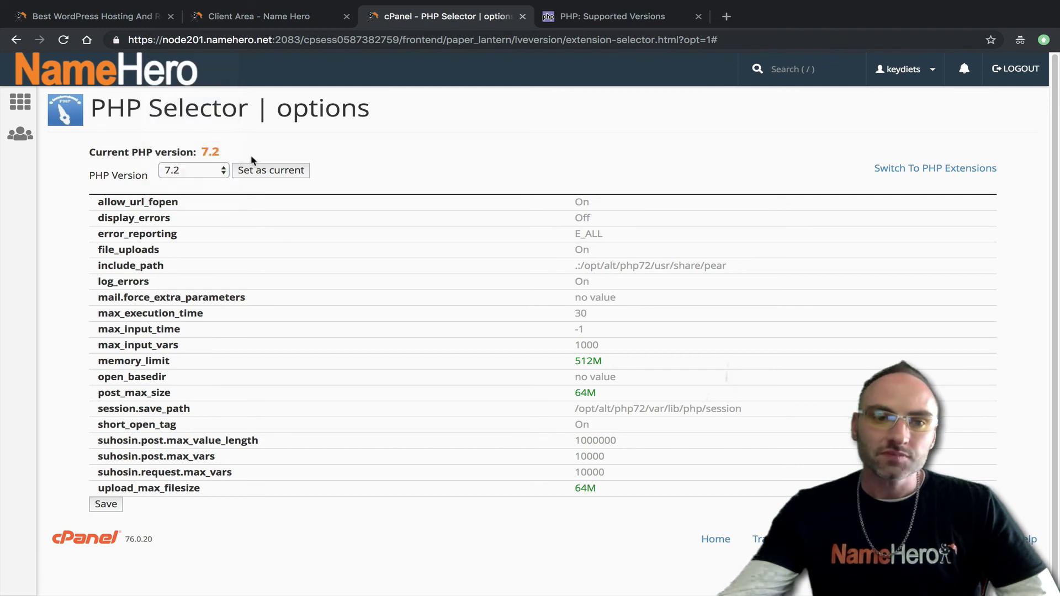
{"action": "left_click", "coordinate": [280, 19]}
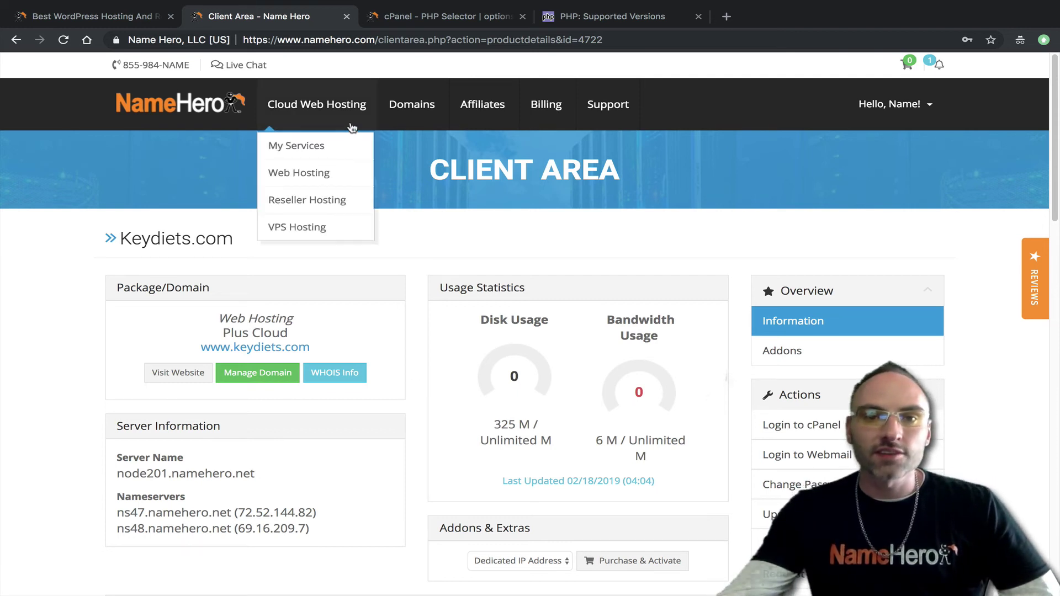
{"action": "left_click", "coordinate": [638, 20]}
- Return to the cPanel main page, search its functions for "php" and open MultiPHP Manager
{"action": "left_click", "coordinate": [422, 22]}
{"action": "left_click", "coordinate": [137, 83]}
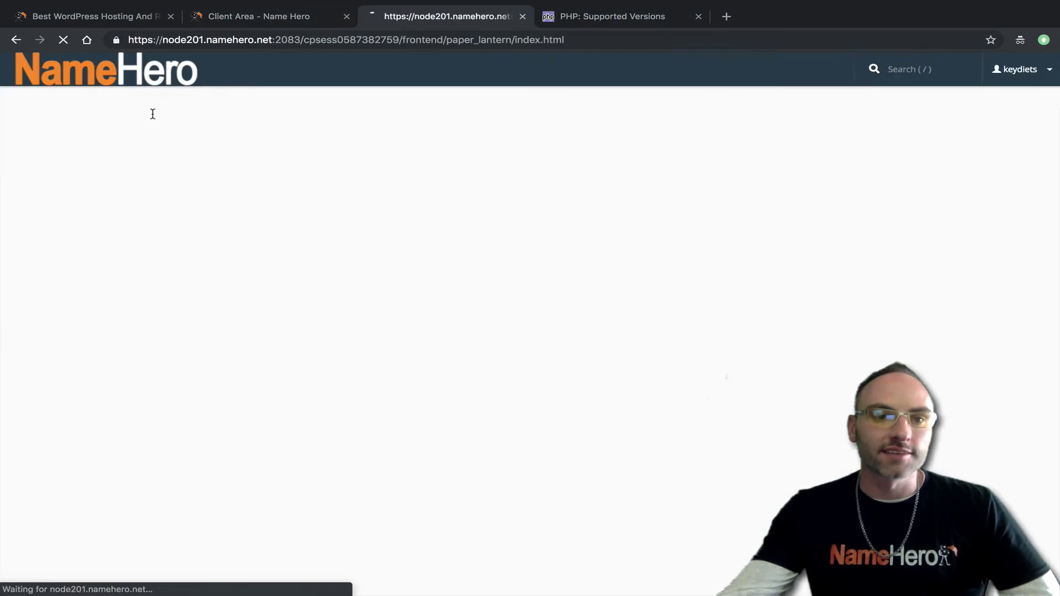
{"action": "left_click", "coordinate": [163, 109]}
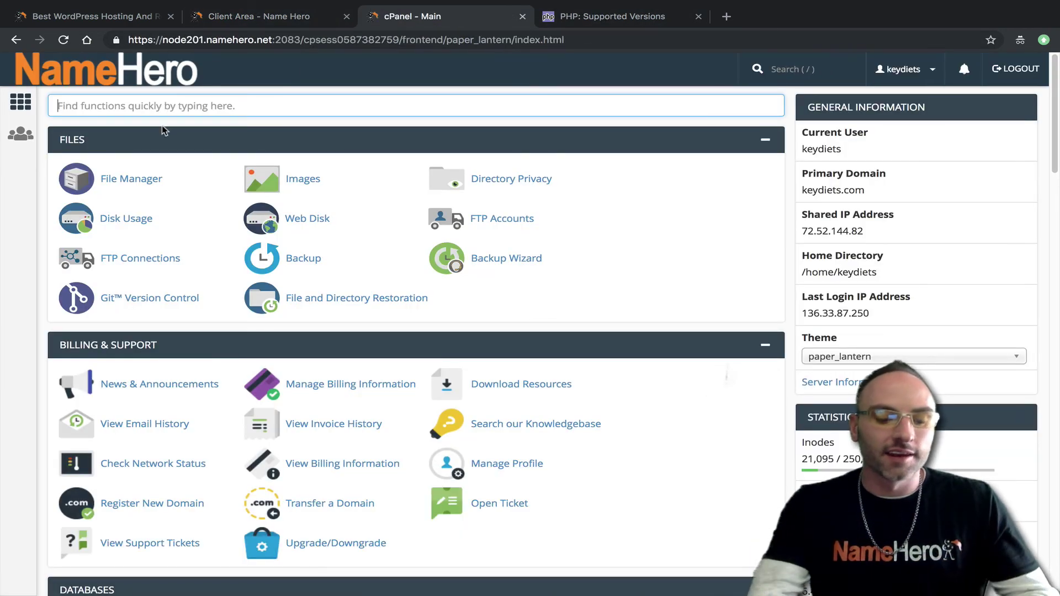
{"action": "type", "text": "php"}
{"action": "left_click", "coordinate": [330, 265]}
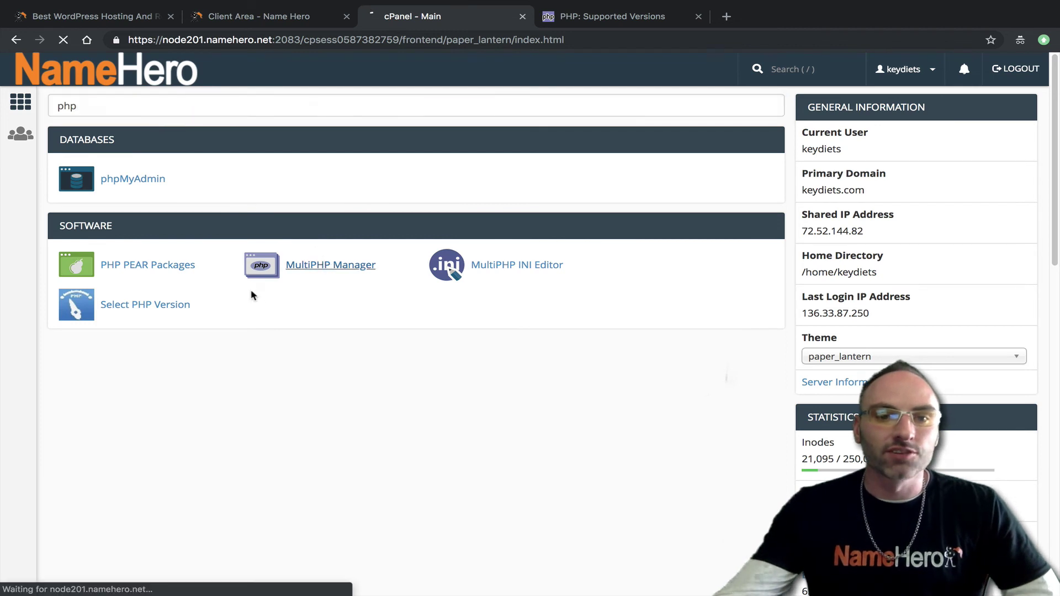
- Look through MultiPHP Manager's PHP versions, choosing PHP 5.6 (ea-php56), PHP 5.6 (alt-php56) and PHP 7.2 (alt-php72) without applying any
{"action": "left_click", "coordinate": [925, 332]}
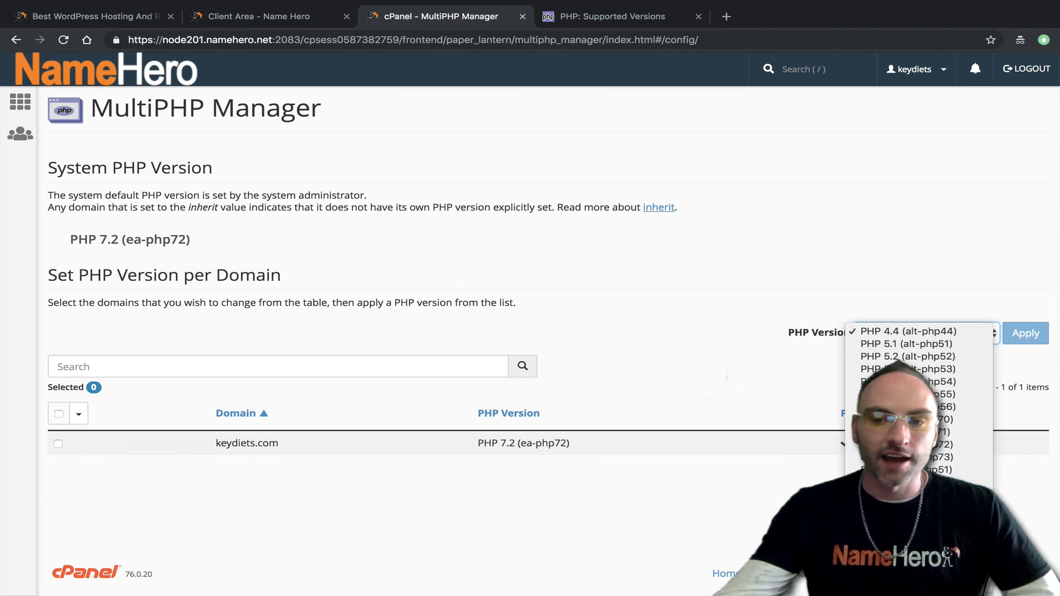
{"action": "left_click", "coordinate": [906, 520]}
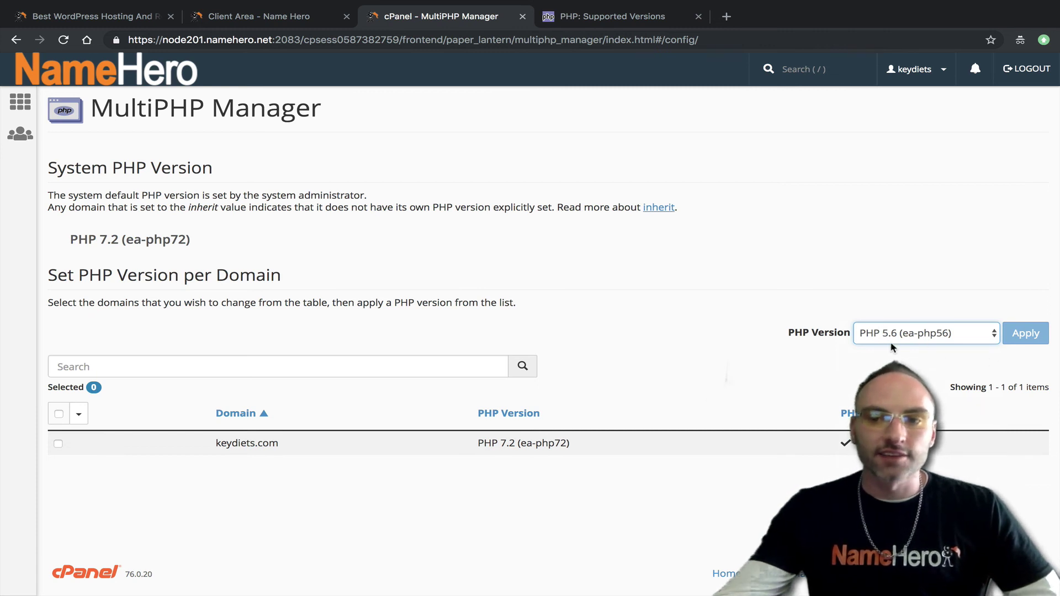
{"action": "left_click", "coordinate": [921, 333]}
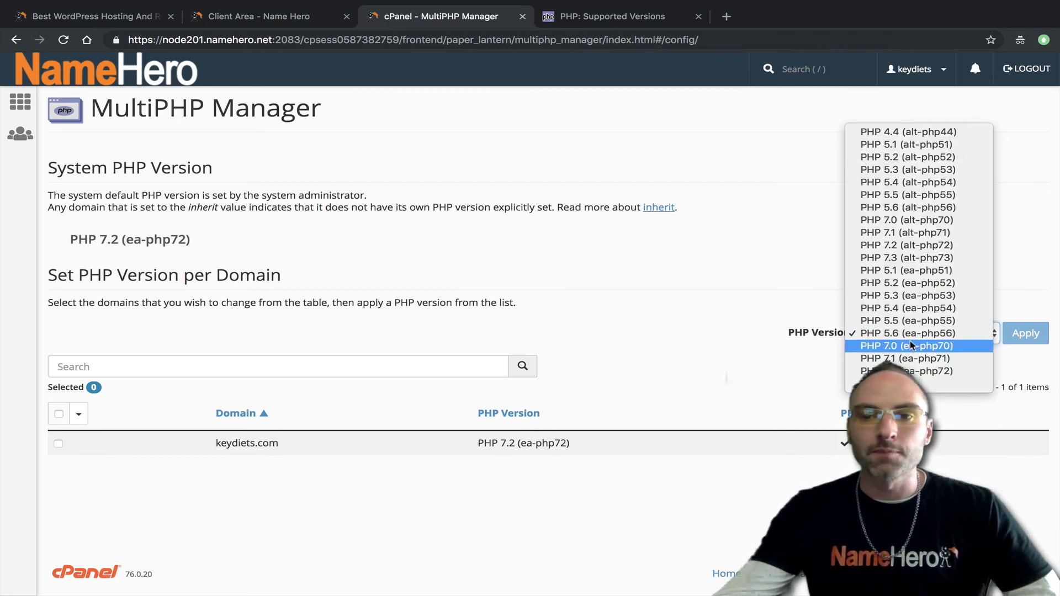
{"action": "left_click", "coordinate": [956, 213]}
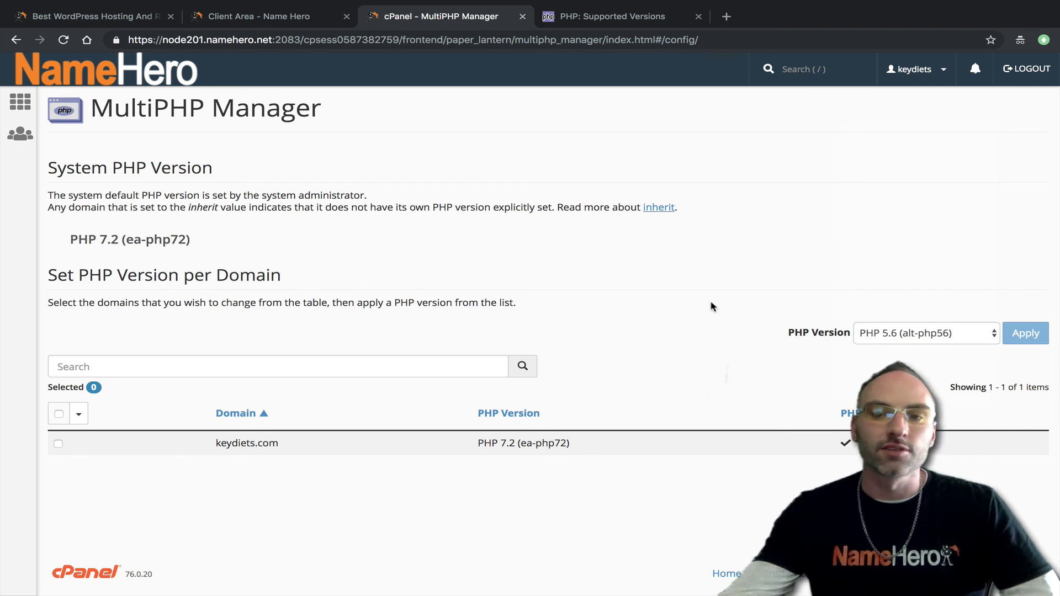
{"action": "left_click", "coordinate": [933, 338]}
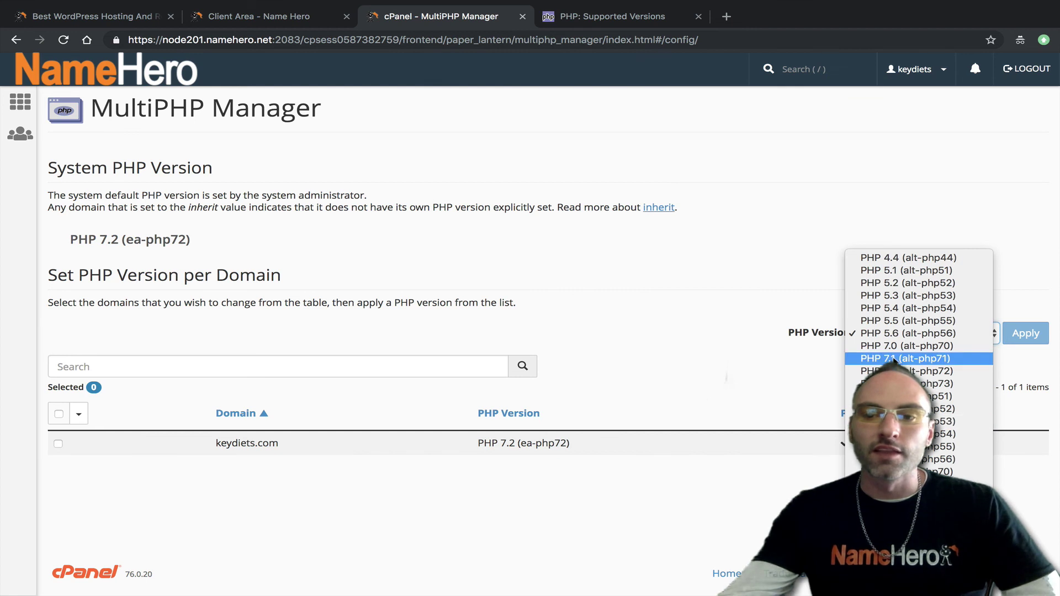
{"action": "left_click", "coordinate": [931, 371]}
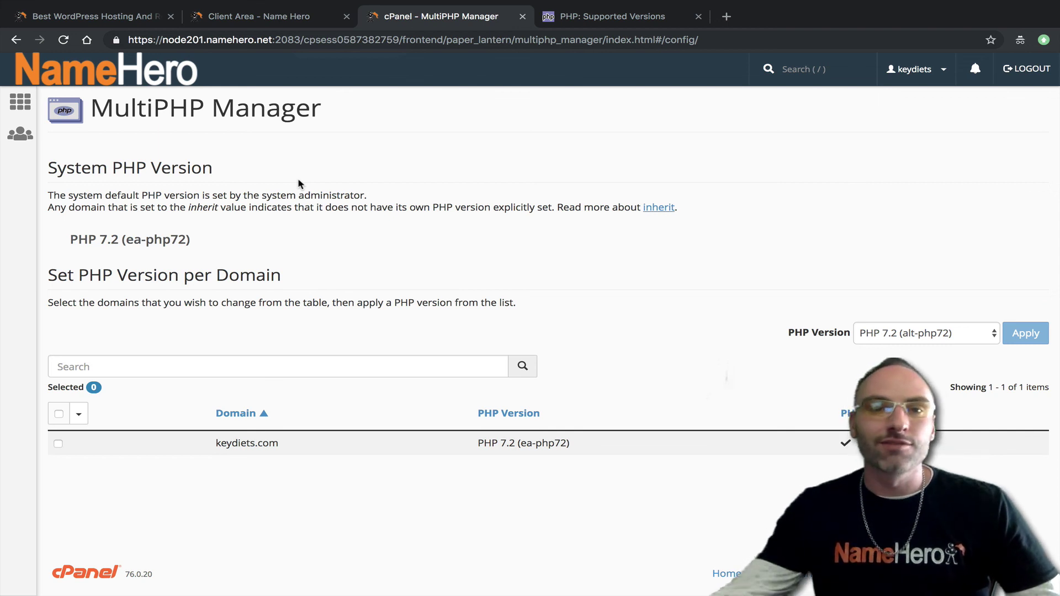
- Find Select PHP Version by searching cPanel's main page for "php" and set PHP 7.2 as the account's current version
{"action": "left_click", "coordinate": [156, 88]}
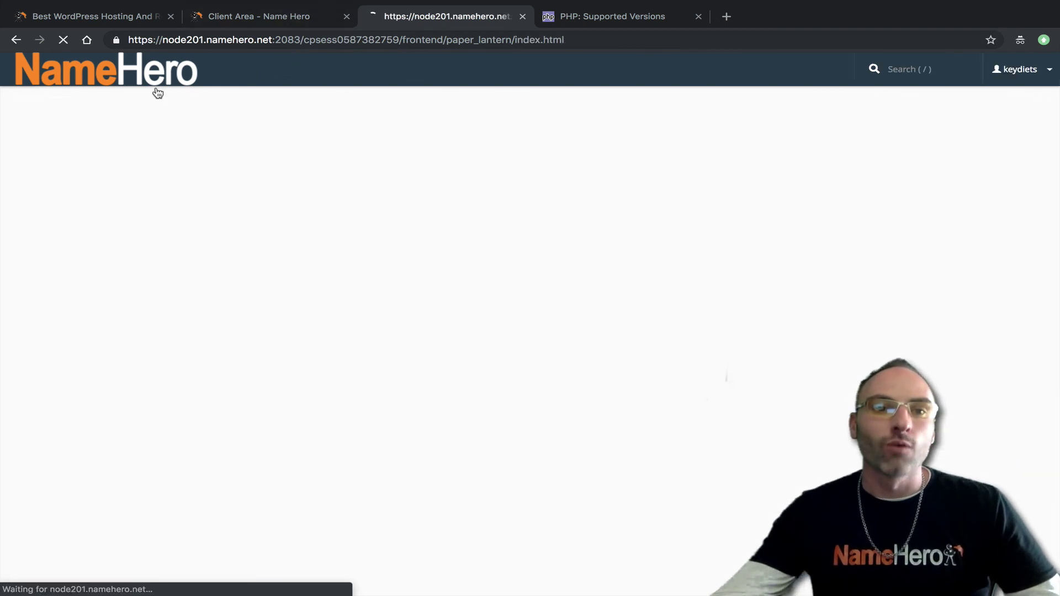
{"action": "type", "text": "php"}
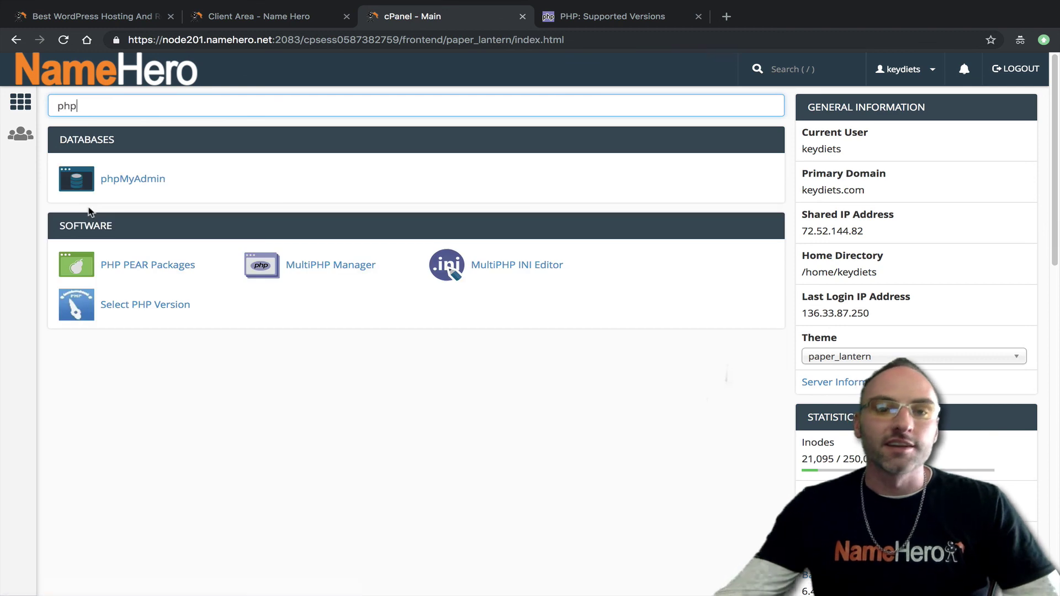
{"action": "left_click", "coordinate": [144, 307]}
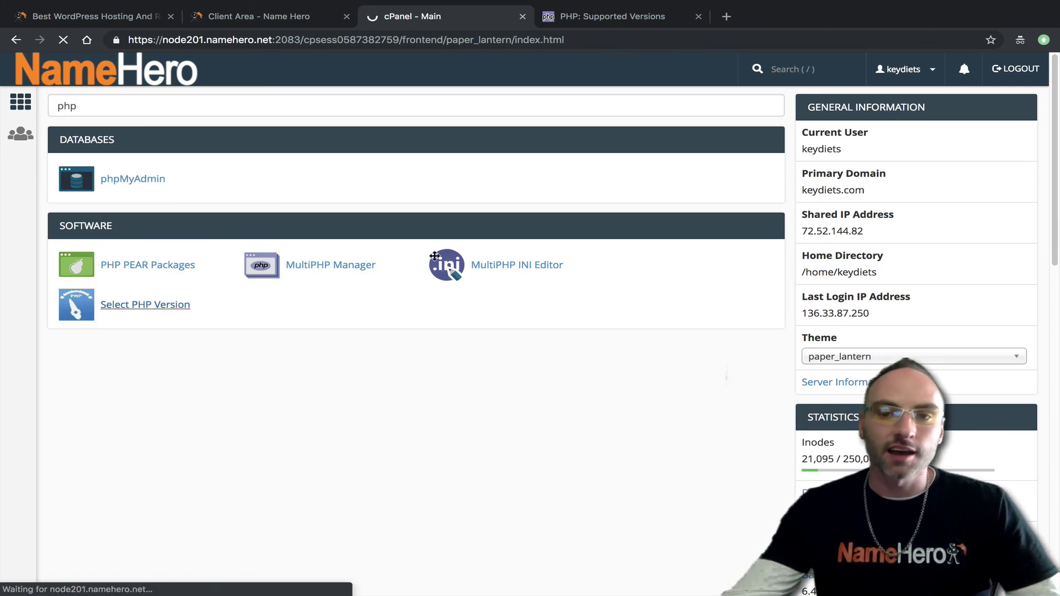
{"action": "left_click", "coordinate": [176, 172]}
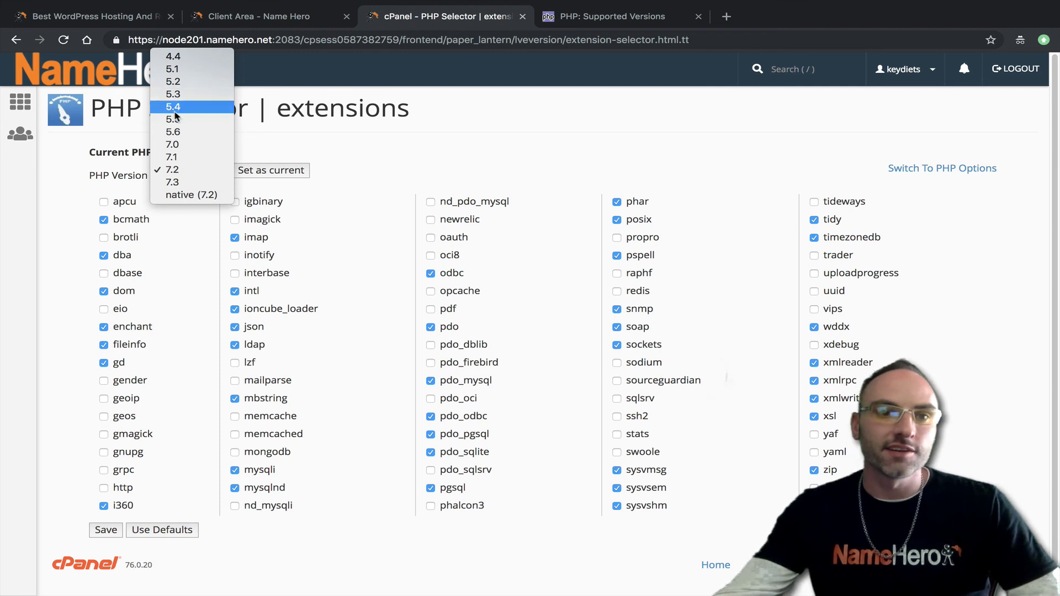
{"action": "left_click", "coordinate": [172, 169]}
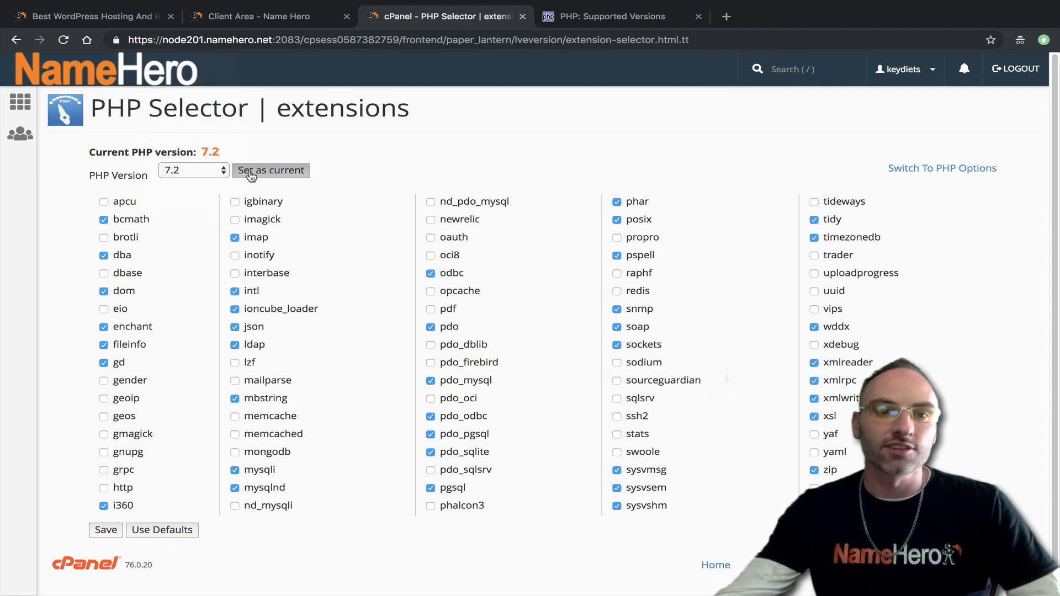
{"action": "left_click", "coordinate": [251, 174]}
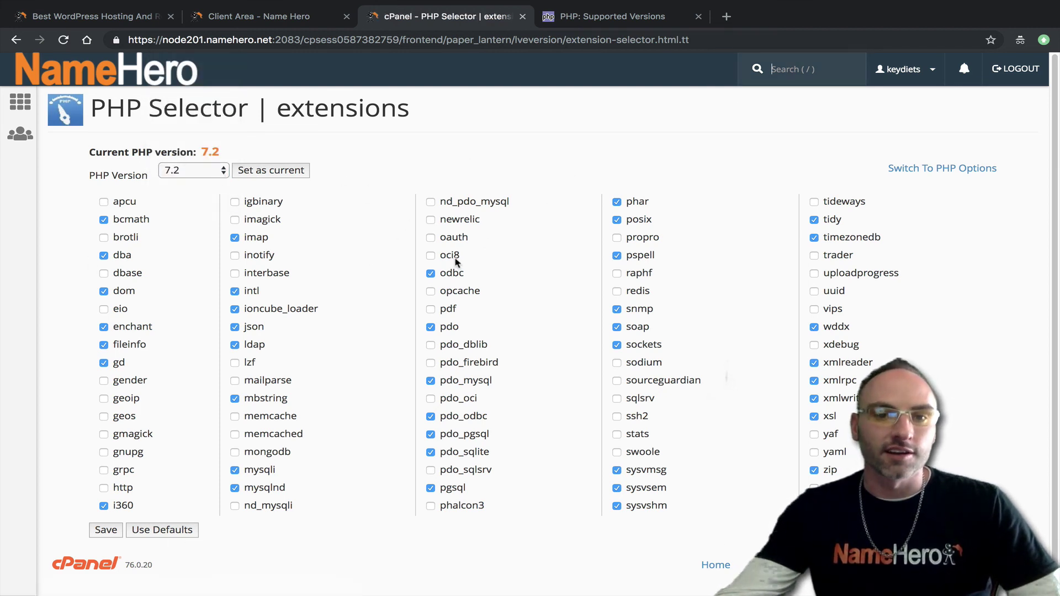
- View the account's PHP options and switch to the Name Hero home page
{"action": "left_click", "coordinate": [945, 170]}
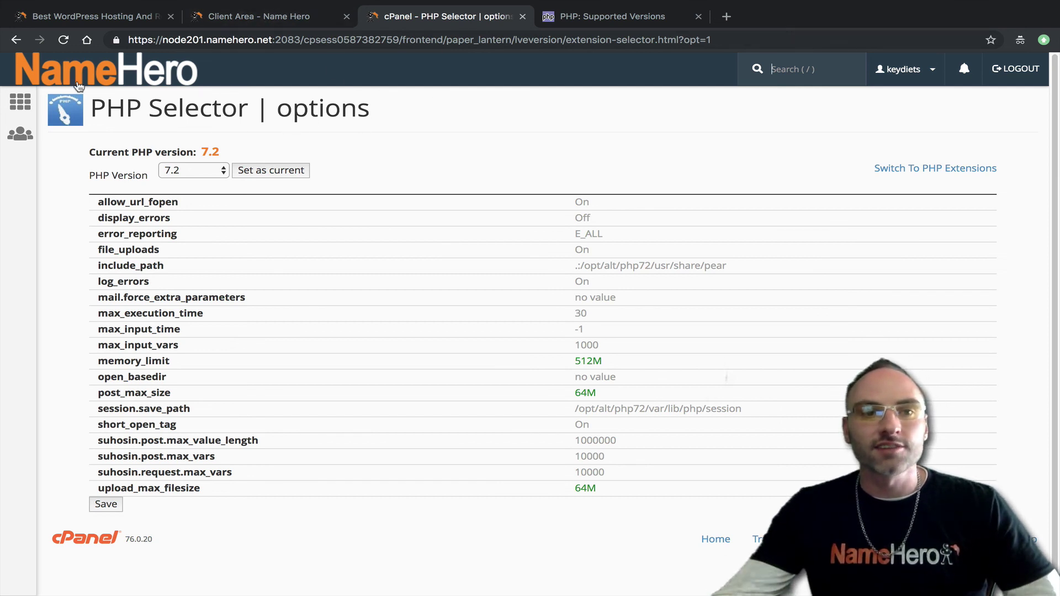
{"action": "left_click", "coordinate": [79, 17]}
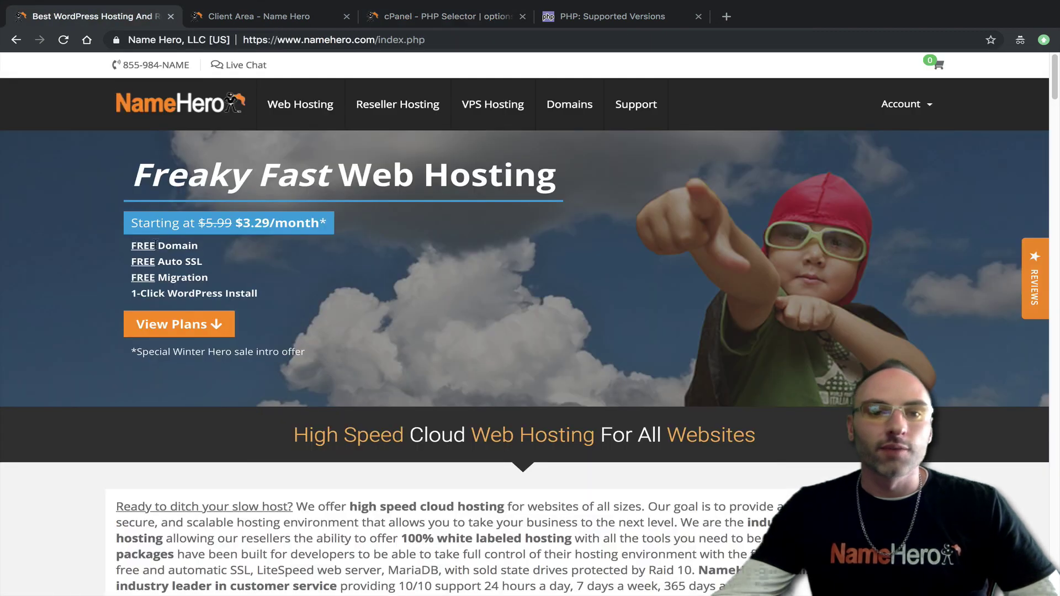